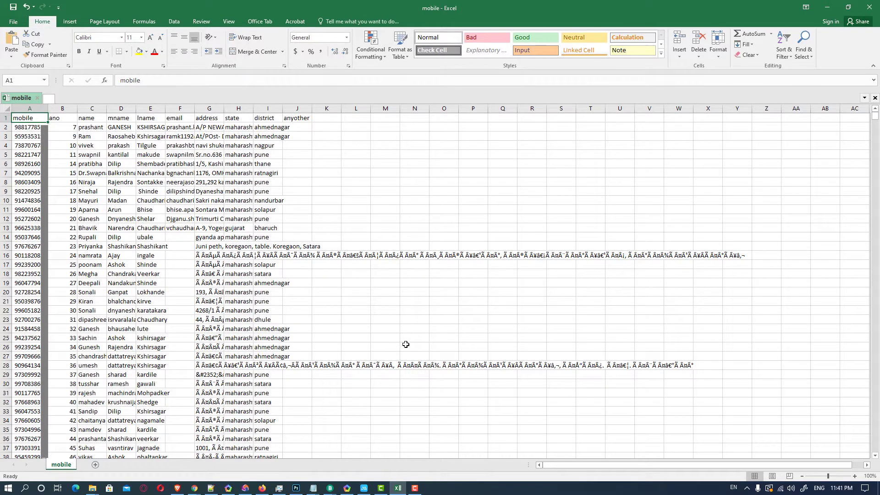
Scroll down through the mobile contact sheet in Excel to review its rows
{"action": "scroll", "coordinate": [406, 344], "scroll_direction": "down", "scroll_amount": 7}
{"action": "scroll", "coordinate": [403, 349], "scroll_direction": "down", "scroll_amount": 7}
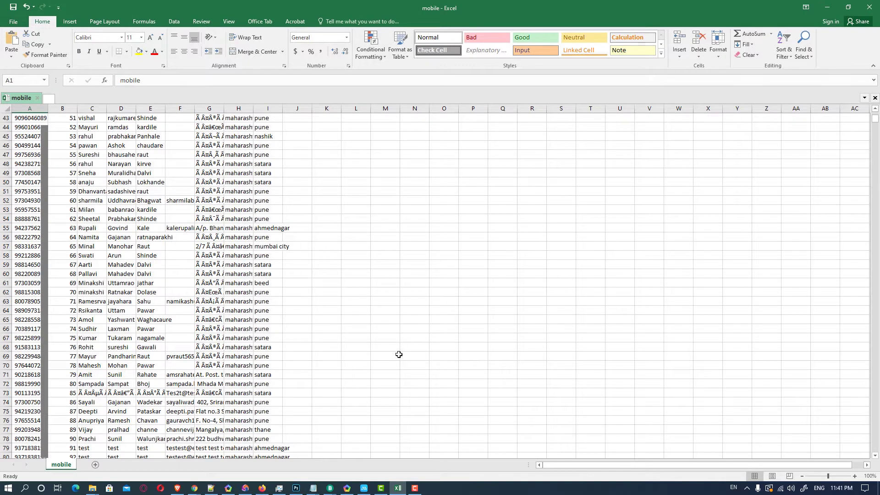
{"action": "scroll", "coordinate": [399, 354], "scroll_direction": "down", "scroll_amount": 7}
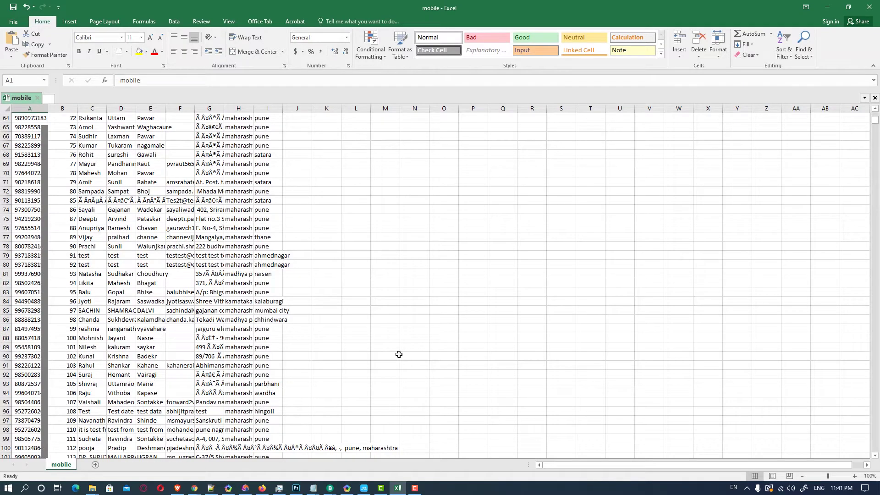
{"action": "scroll", "coordinate": [398, 355], "scroll_direction": "down", "scroll_amount": 20}
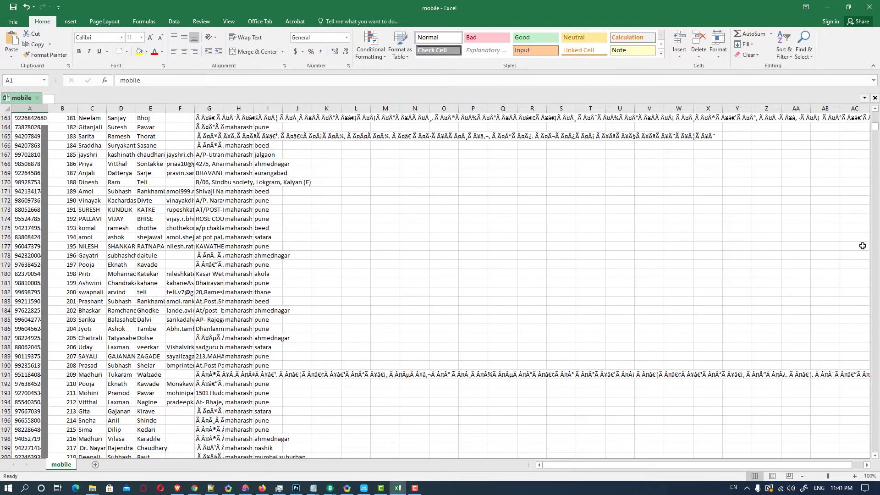
{"action": "mouse_move", "coordinate": [877, 128]}
{"action": "left_mouse_down"}
{"action": "mouse_move", "coordinate": [876, 458]}
{"action": "mouse_move", "coordinate": [875, 115]}
{"action": "left_mouse_up"}
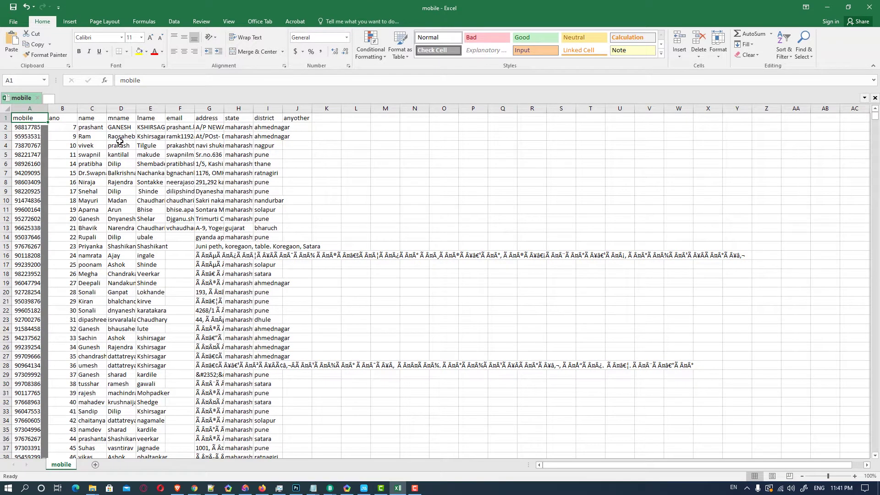
Save the sheet to the Desktop as CSV (Comma delimited), keep the format, and minimise Excel
{"action": "left_click", "coordinate": [13, 22]}
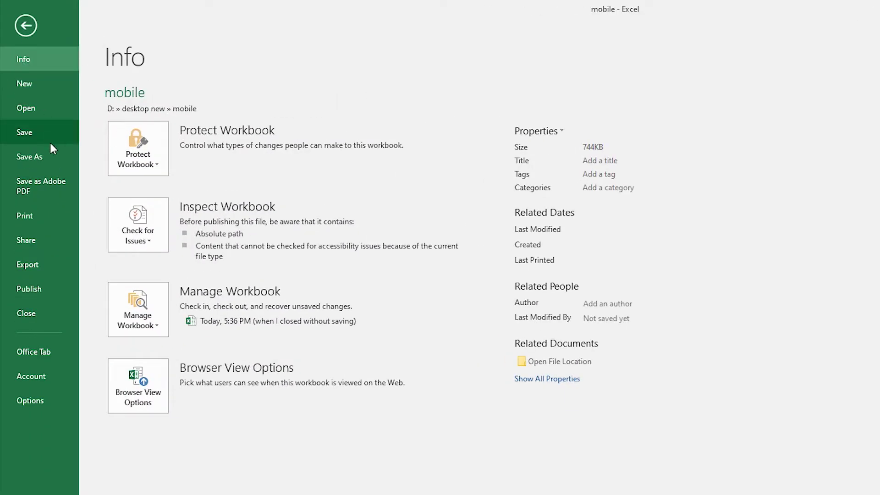
{"action": "left_click", "coordinate": [50, 155]}
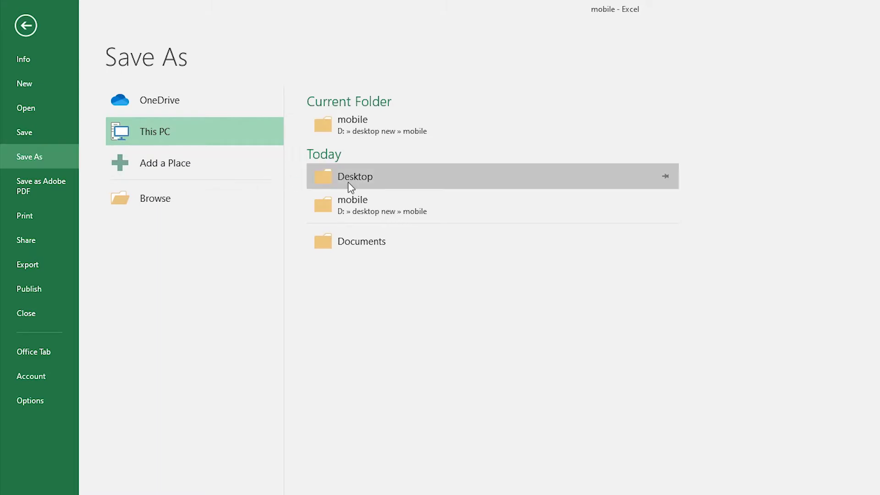
{"action": "left_click", "coordinate": [348, 182]}
{"action": "left_click", "coordinate": [138, 272]}
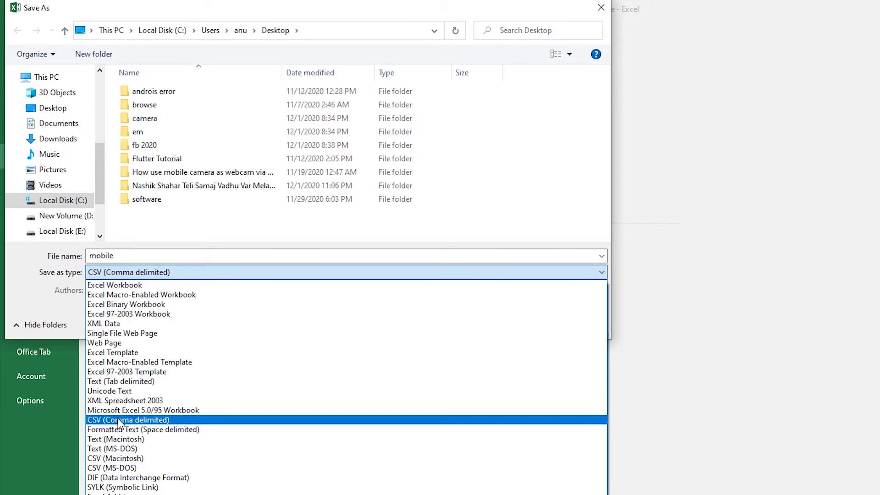
{"action": "left_click", "coordinate": [167, 420]}
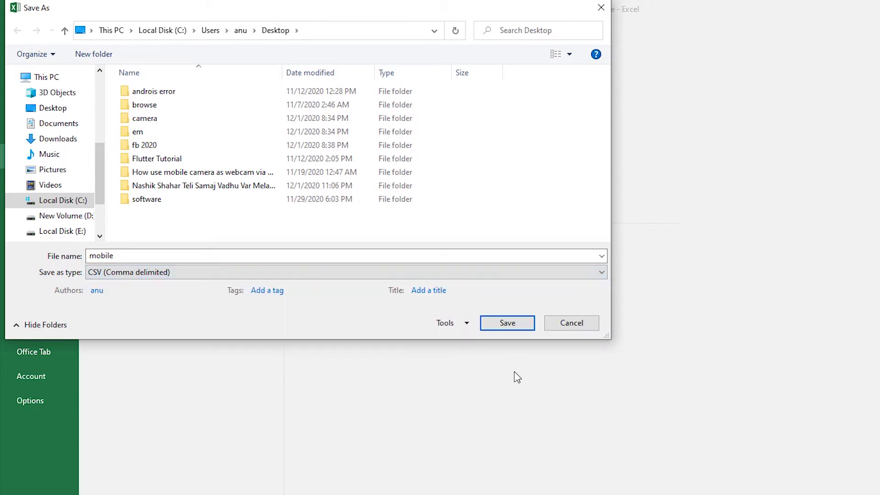
{"action": "left_click", "coordinate": [508, 323]}
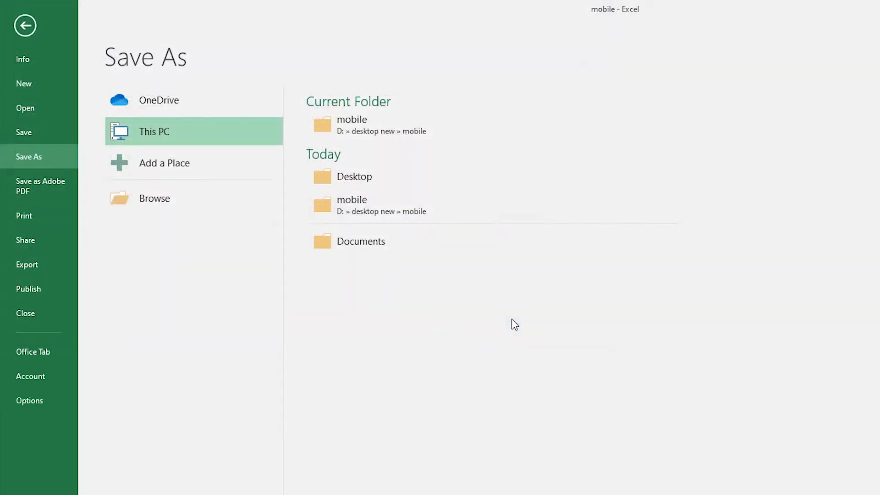
{"action": "left_click", "coordinate": [574, 384]}
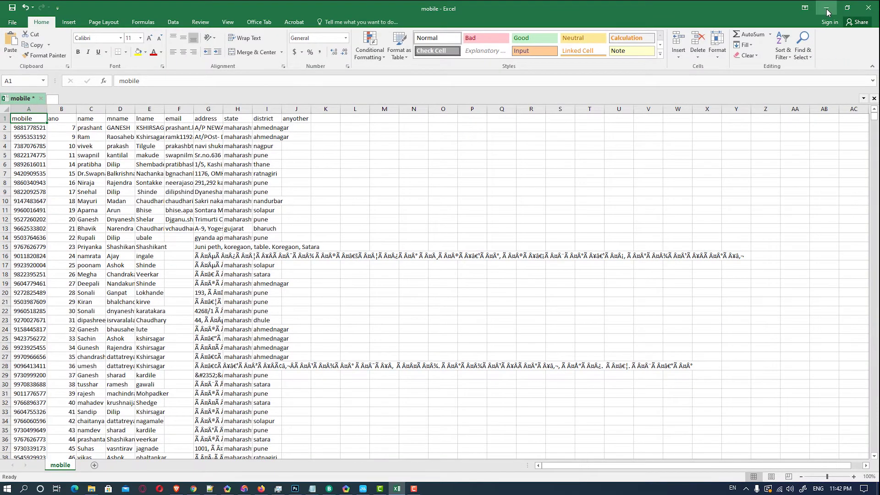
{"action": "left_click", "coordinate": [827, 12]}
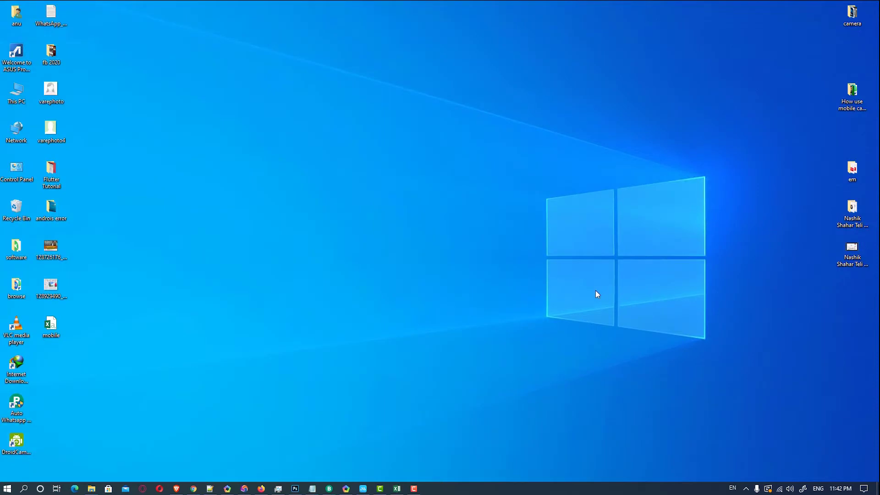
Load the mega.nz link in Chrome, download csvtovcard_setup.exe, and show all downloads
{"action": "mouse_move", "coordinate": [194, 488]}
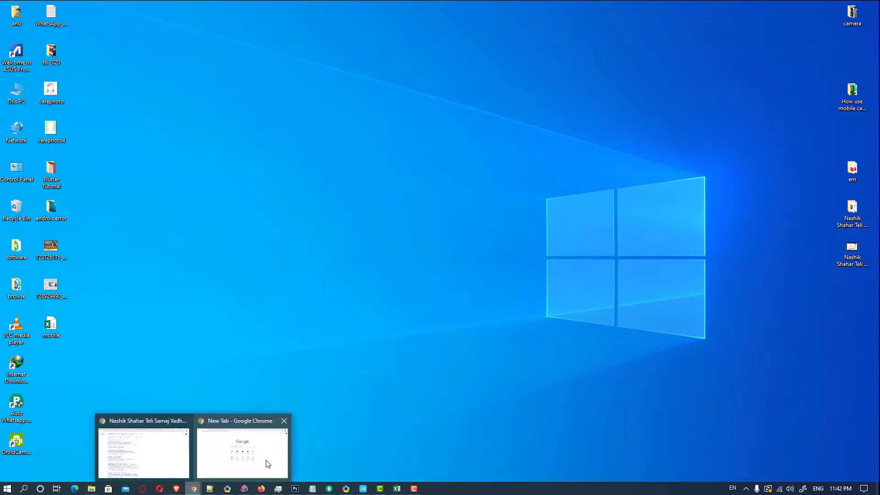
{"action": "left_click", "coordinate": [265, 462]}
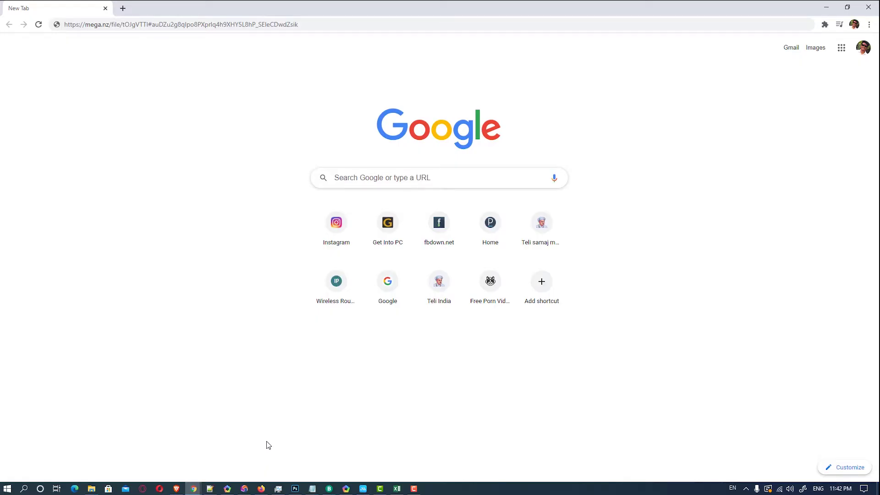
{"action": "left_click", "coordinate": [337, 25]}
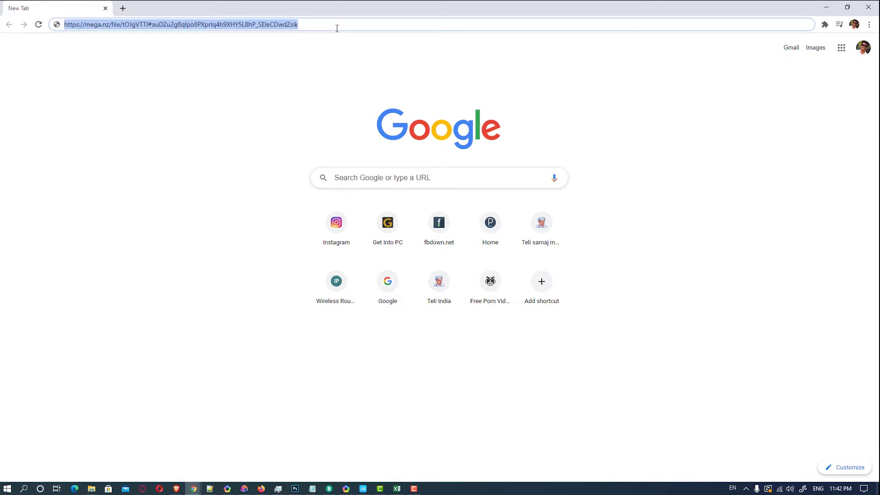
{"action": "key", "text": "Return"}
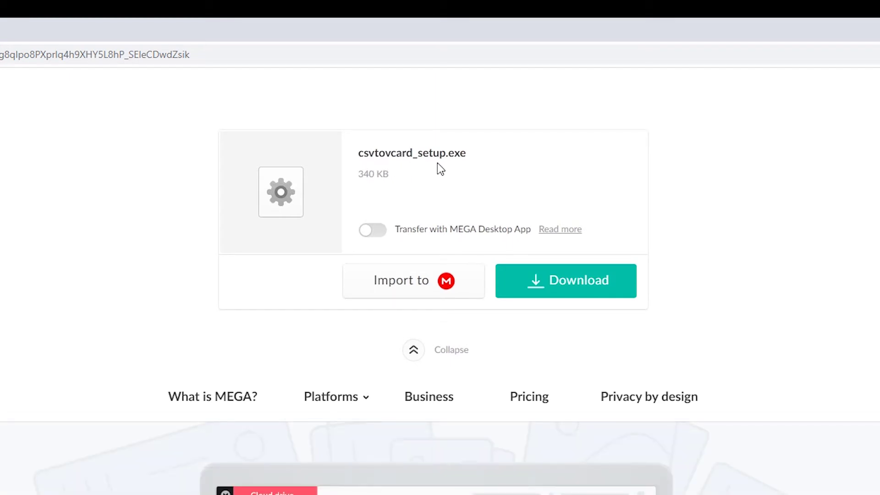
{"action": "left_click", "coordinate": [587, 299]}
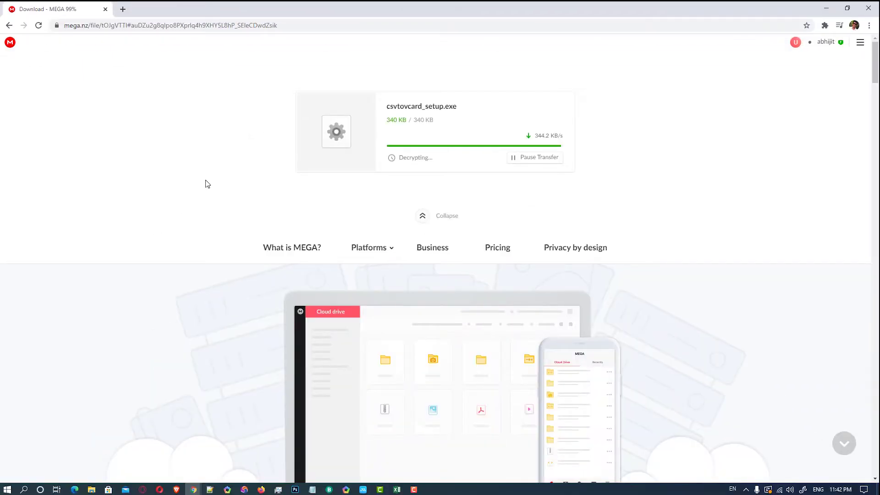
{"action": "left_click", "coordinate": [841, 470]}
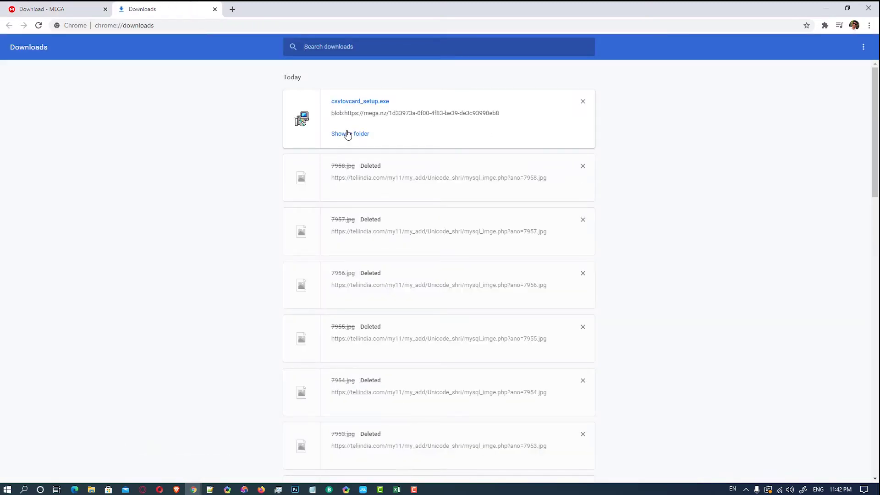
Copy csvtovcard_setup from the Downloads folder and paste it onto the desktop
{"action": "left_click", "coordinate": [348, 133]}
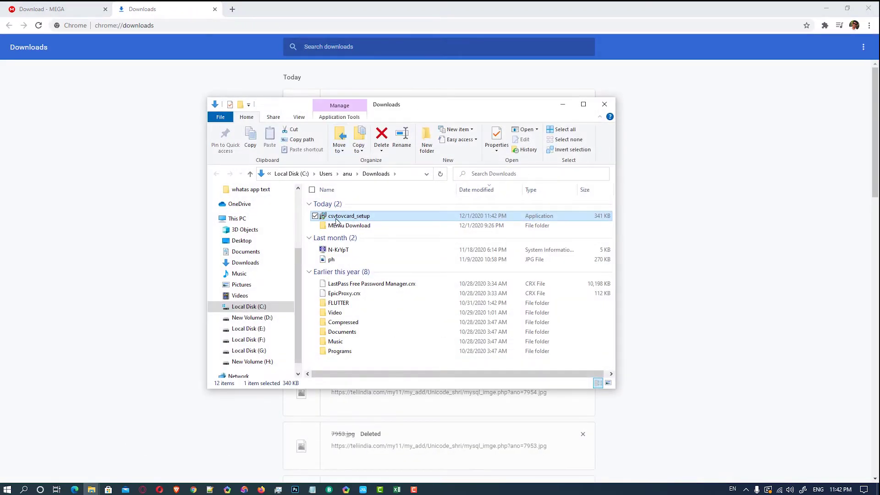
{"action": "right_click", "coordinate": [336, 222]}
{"action": "left_click", "coordinate": [197, 421]}
{"action": "left_click", "coordinate": [826, 8]}
{"action": "left_click", "coordinate": [563, 104]}
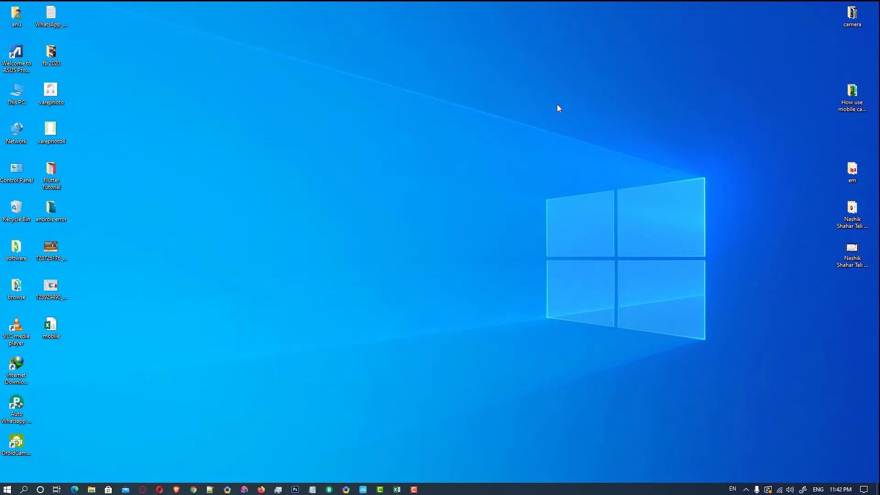
{"action": "right_click", "coordinate": [402, 190]}
{"action": "left_click", "coordinate": [328, 231]}
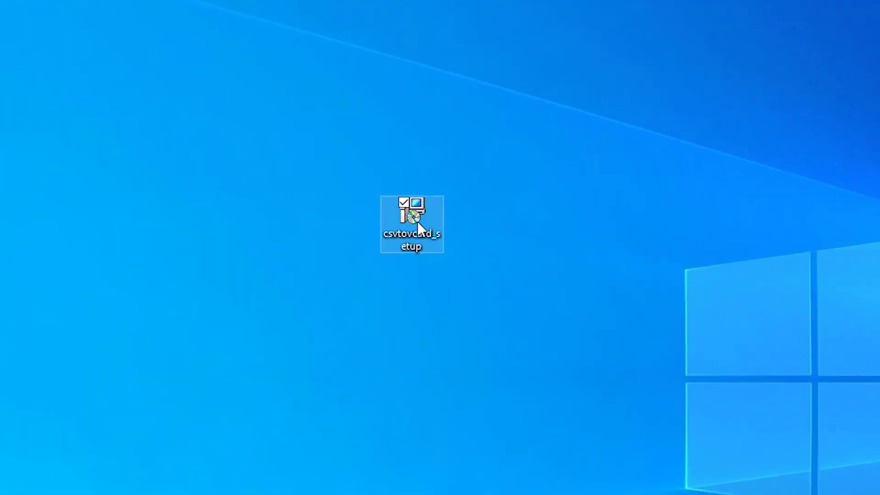
{"action": "left_click_drag", "start_coordinate": [402, 173], "coordinate": [411, 227]}
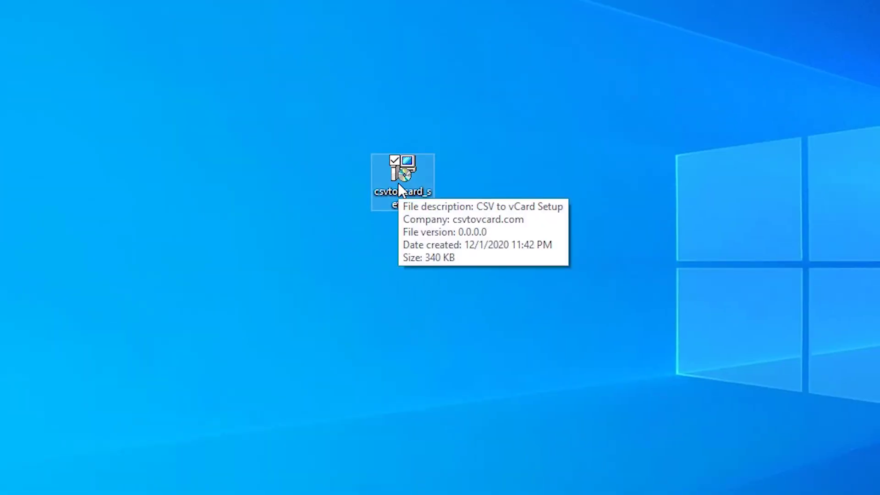
Install CSV to vCard with default folders and a desktop icon, then launch it
{"action": "double_click", "coordinate": [399, 183]}
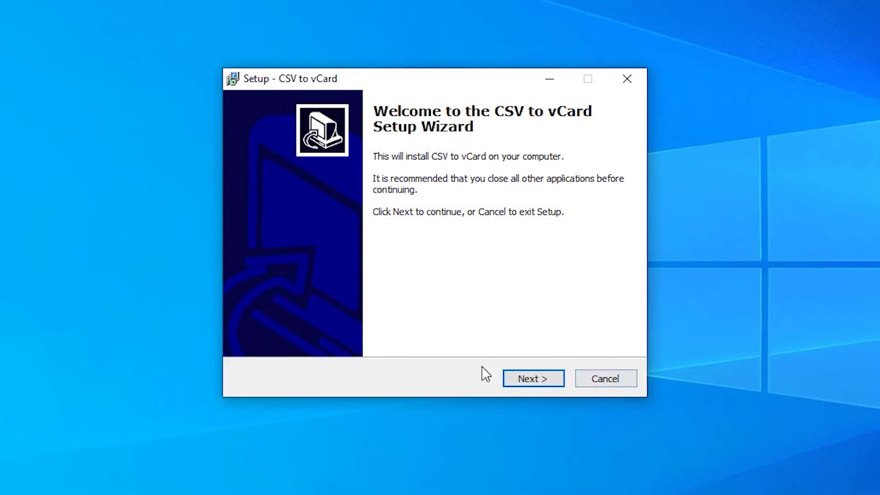
{"action": "left_click", "coordinate": [551, 383]}
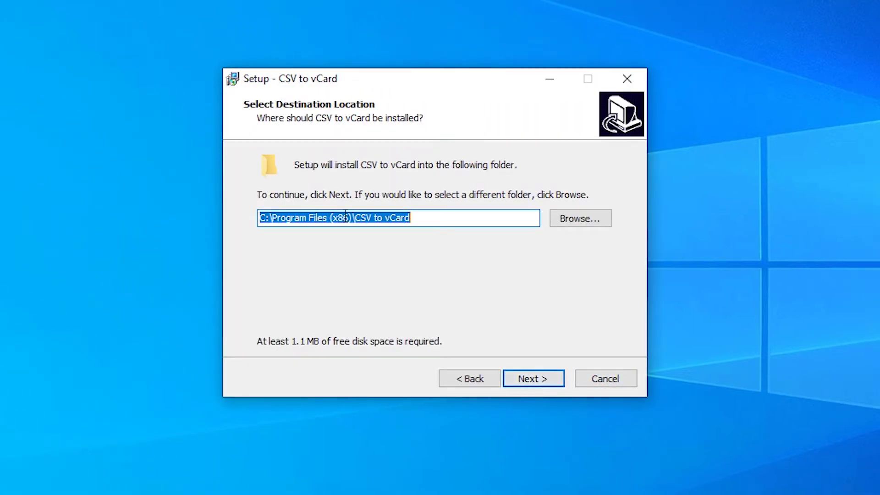
{"action": "left_click", "coordinate": [531, 381]}
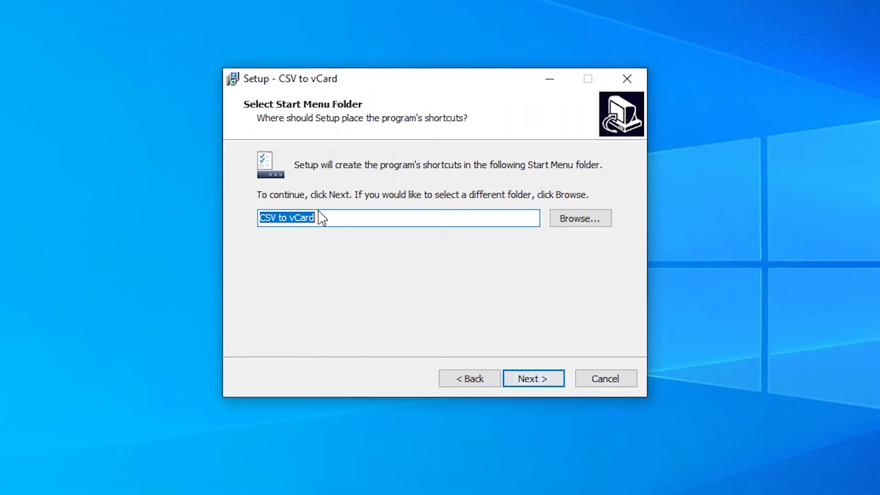
{"action": "left_click", "coordinate": [544, 383]}
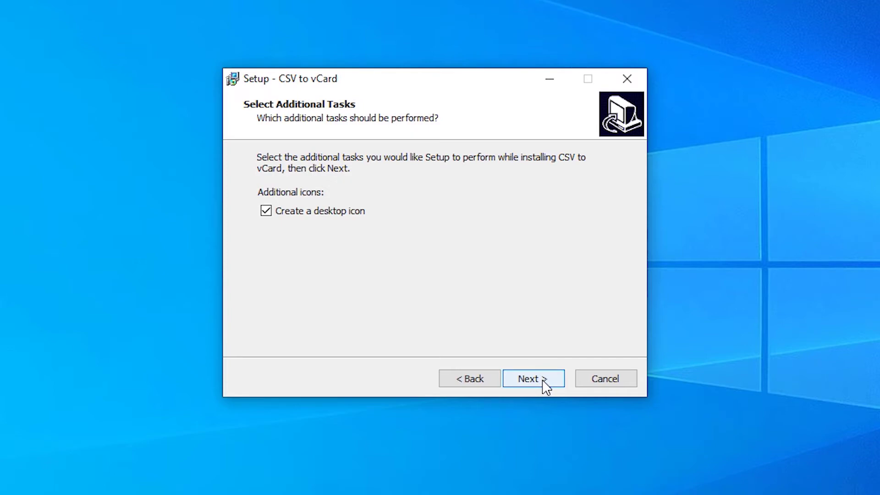
{"action": "left_click", "coordinate": [544, 385]}
{"action": "left_click", "coordinate": [550, 385]}
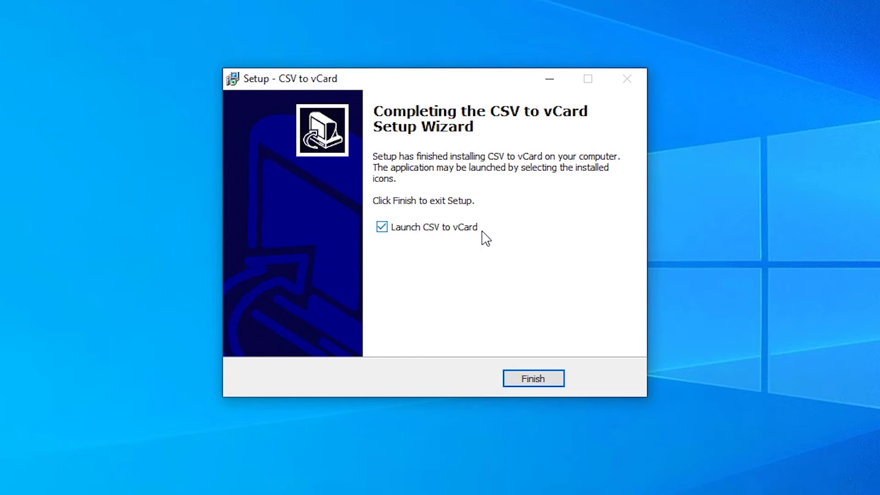
{"action": "left_click", "coordinate": [560, 384]}
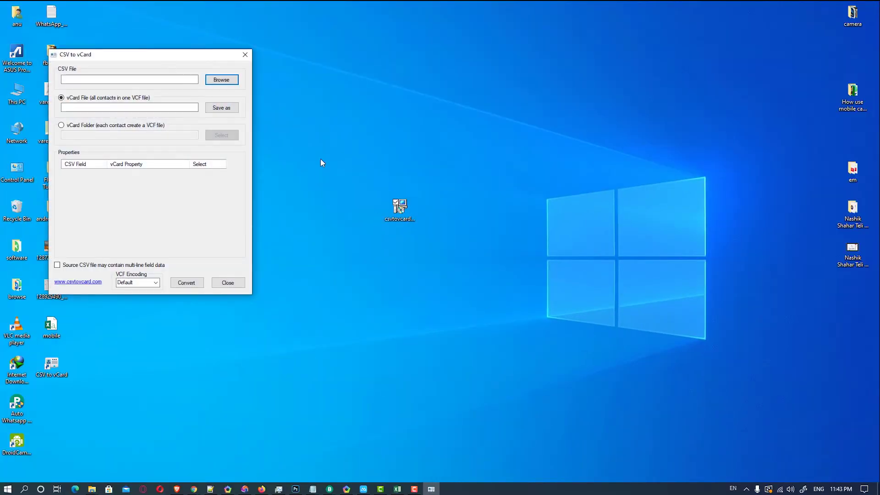
Center the converter window and choose mobile.csv on the Desktop as the source file
{"action": "left_click_drag", "start_coordinate": [149, 59], "coordinate": [384, 107]}
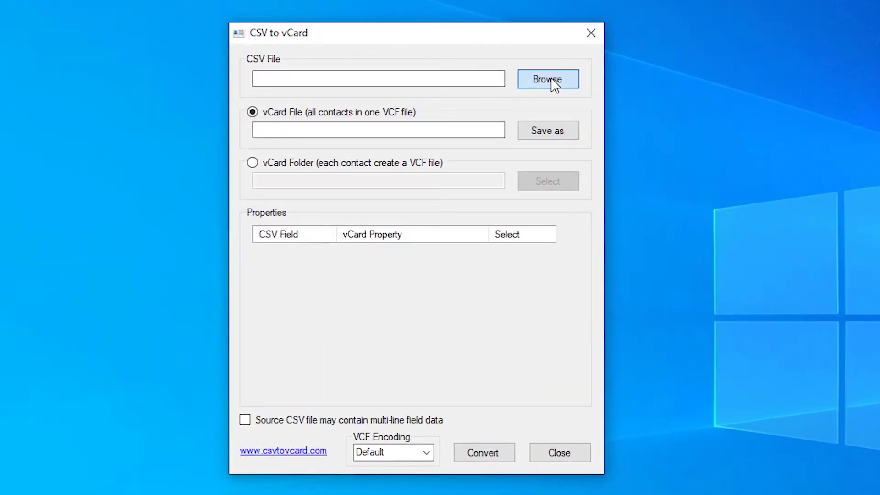
{"action": "left_click", "coordinate": [552, 82]}
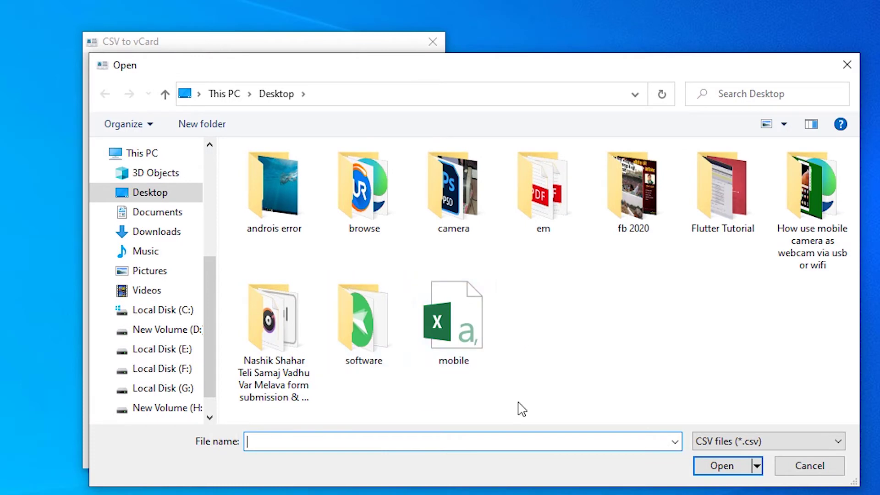
{"action": "left_click", "coordinate": [477, 345]}
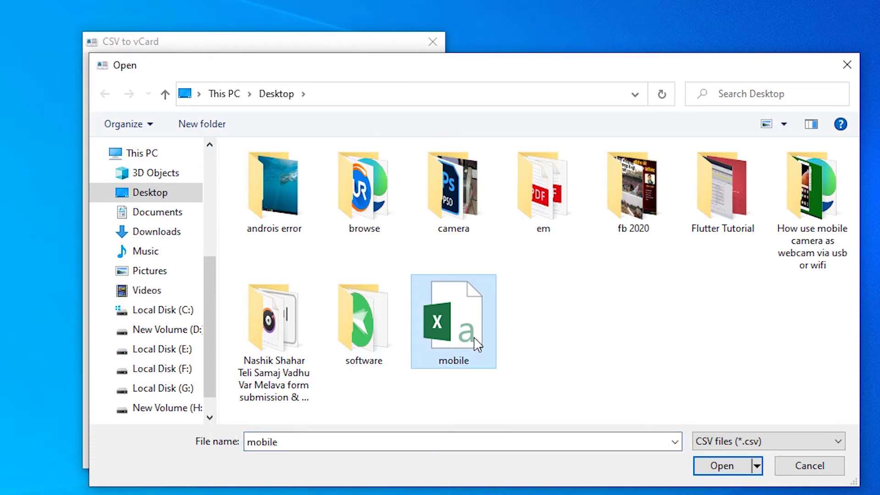
{"action": "left_click", "coordinate": [735, 468]}
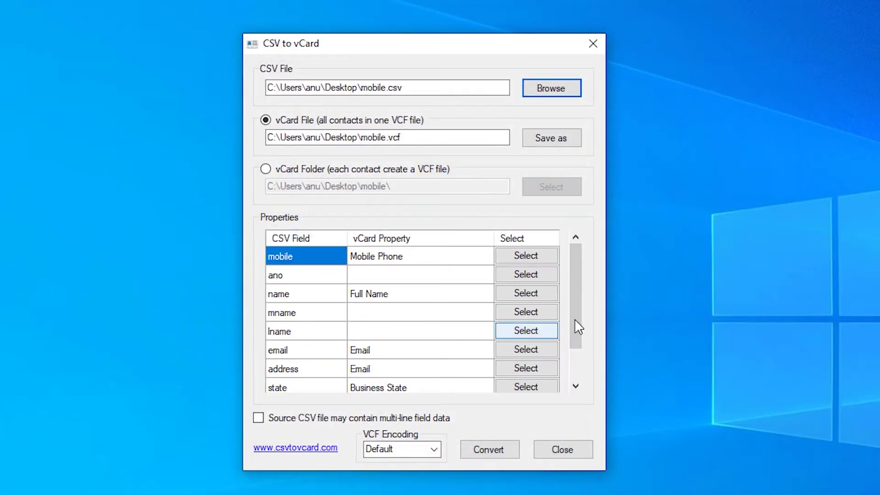
Keep the mobile column mapped to Mobile Phone
{"action": "left_click", "coordinate": [448, 258]}
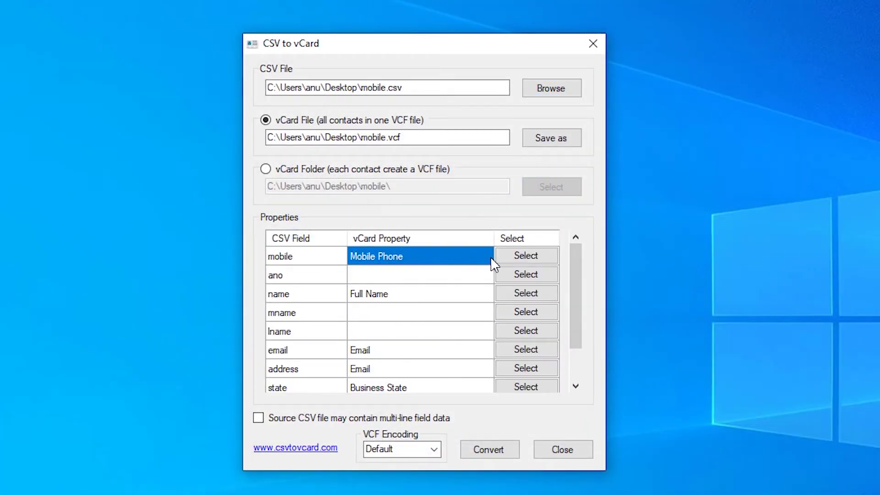
{"action": "left_click", "coordinate": [534, 260]}
{"action": "mouse_move", "coordinate": [627, 292]}
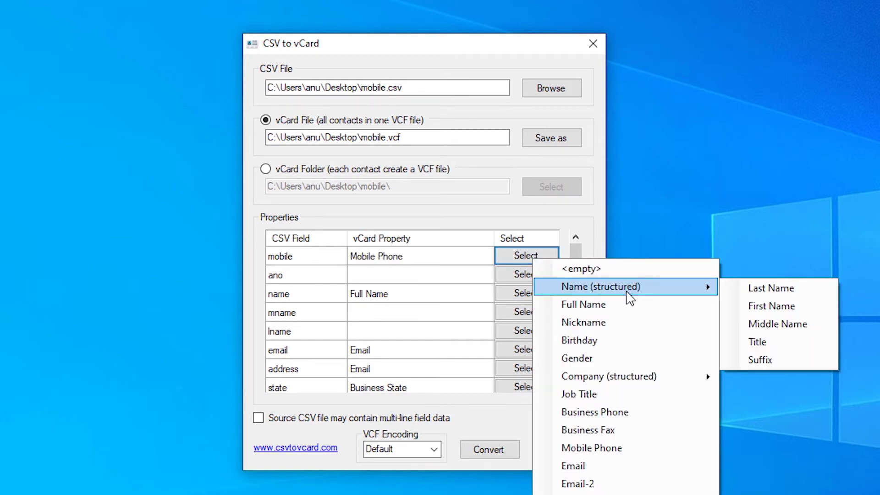
{"action": "left_click", "coordinate": [593, 456]}
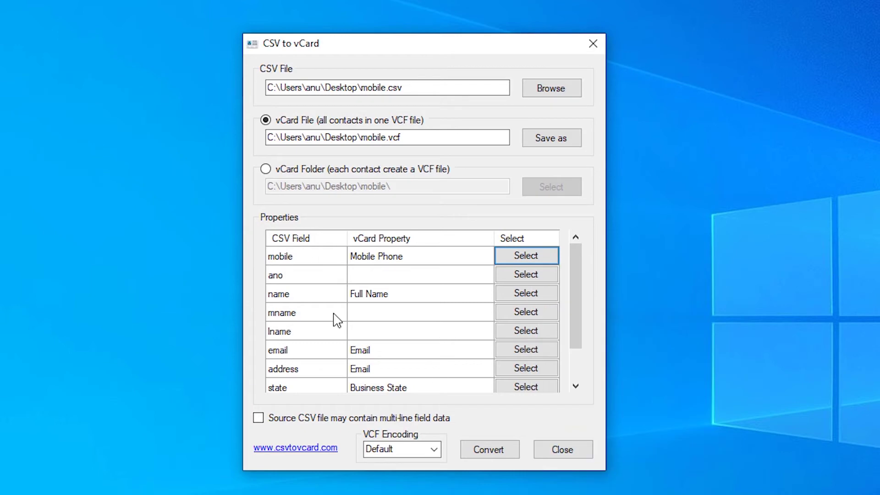
Map the name, mname and lname columns to First Name, Middle Name and Last Name
{"action": "left_click", "coordinate": [522, 299]}
{"action": "mouse_move", "coordinate": [645, 328]}
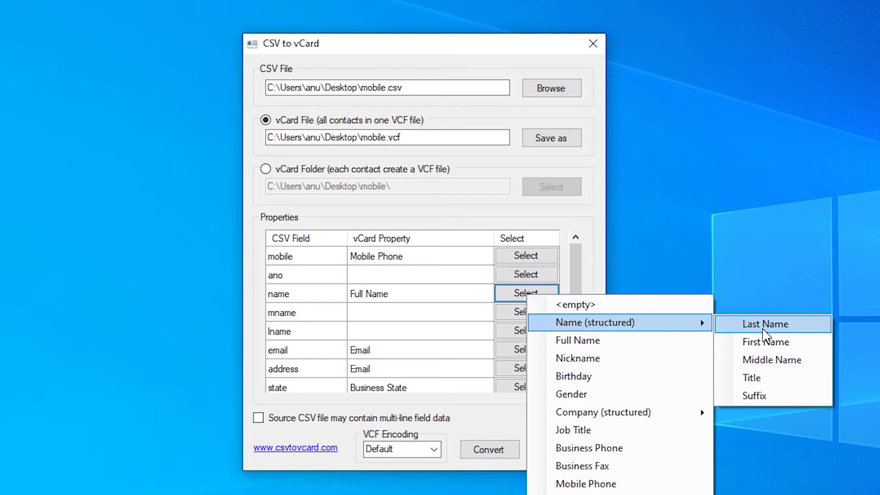
{"action": "left_click", "coordinate": [787, 345]}
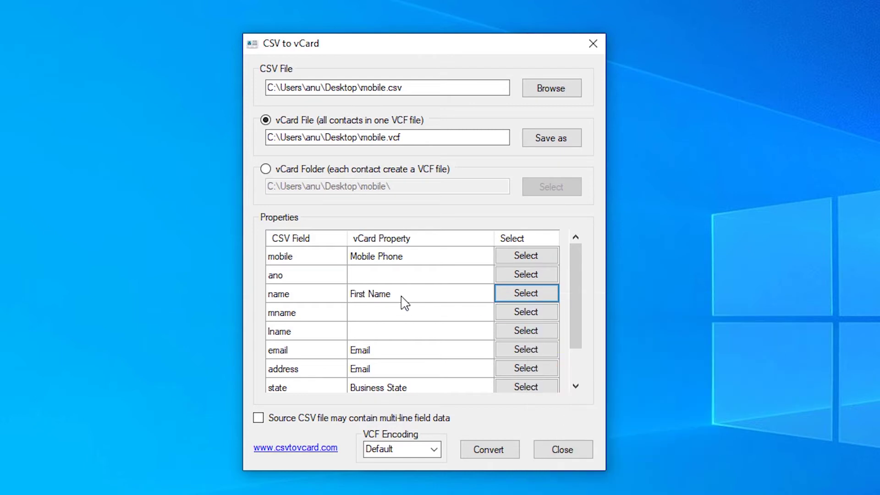
{"action": "left_click", "coordinate": [358, 316]}
{"action": "left_click", "coordinate": [535, 315]}
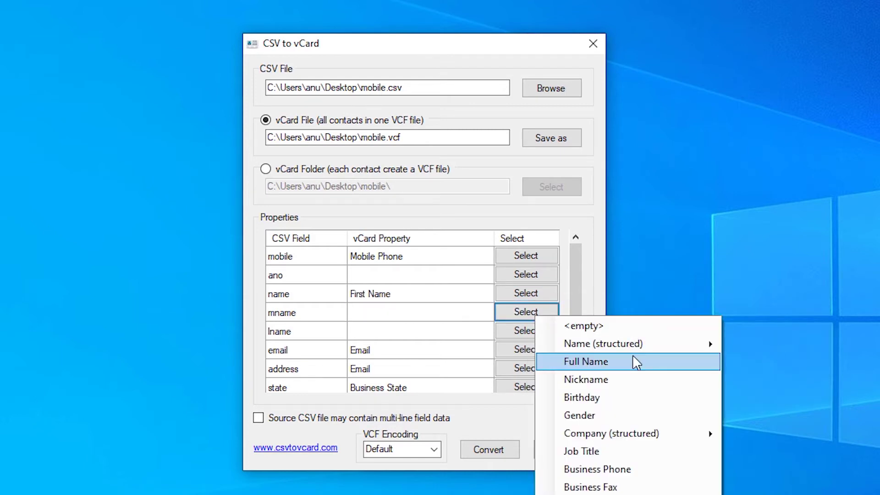
{"action": "mouse_move", "coordinate": [639, 348]}
{"action": "left_click", "coordinate": [818, 385]}
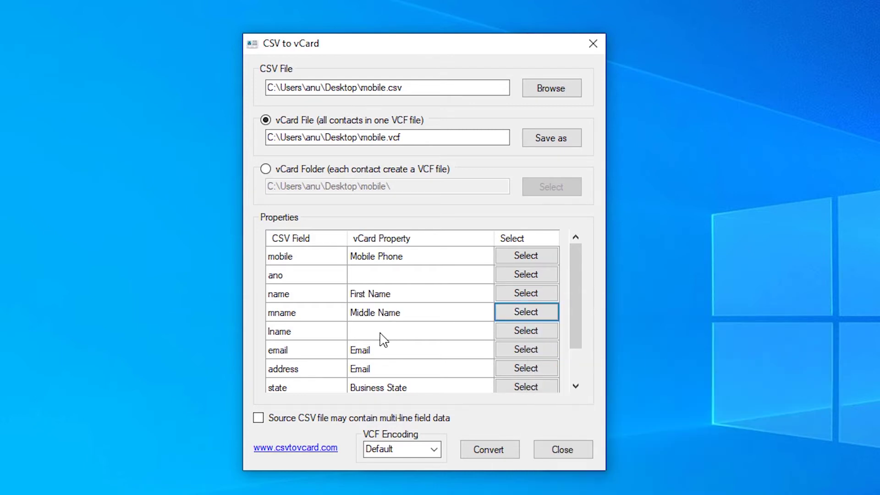
{"action": "left_click", "coordinate": [526, 333]}
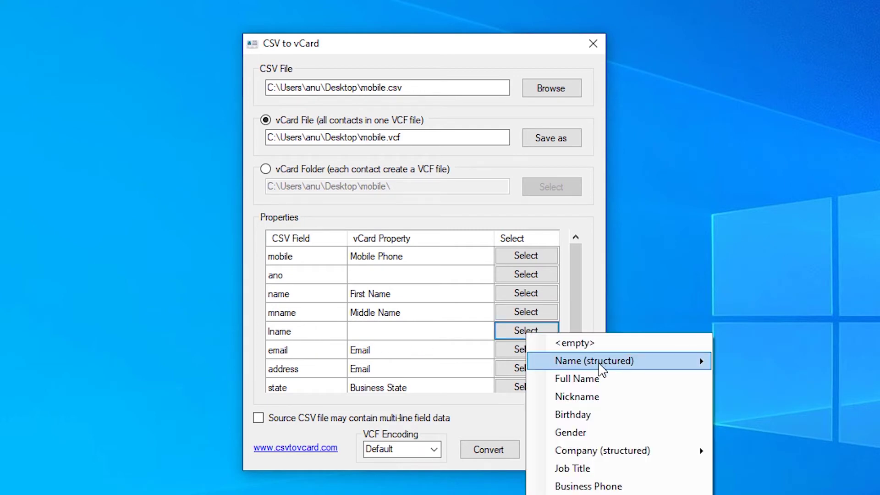
{"action": "mouse_move", "coordinate": [596, 360]}
{"action": "left_click", "coordinate": [773, 362]}
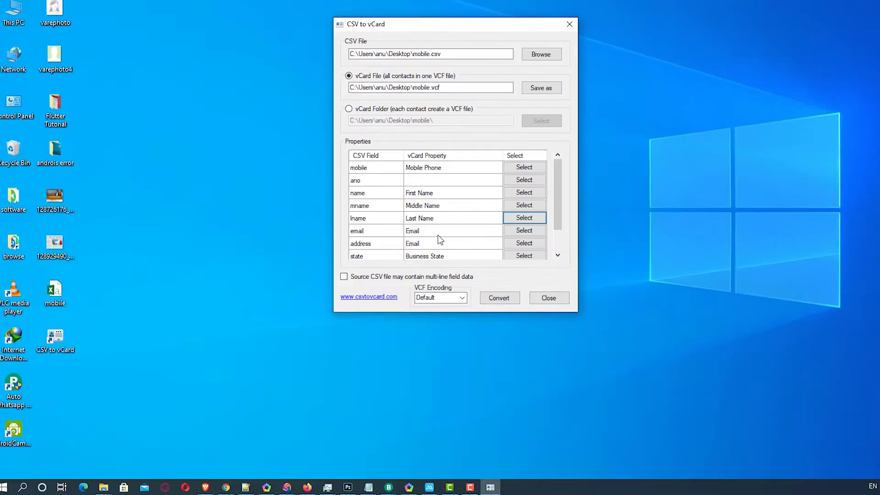
Map address to Home Address, state to Home State, and district to Home City
{"action": "left_click", "coordinate": [525, 243]}
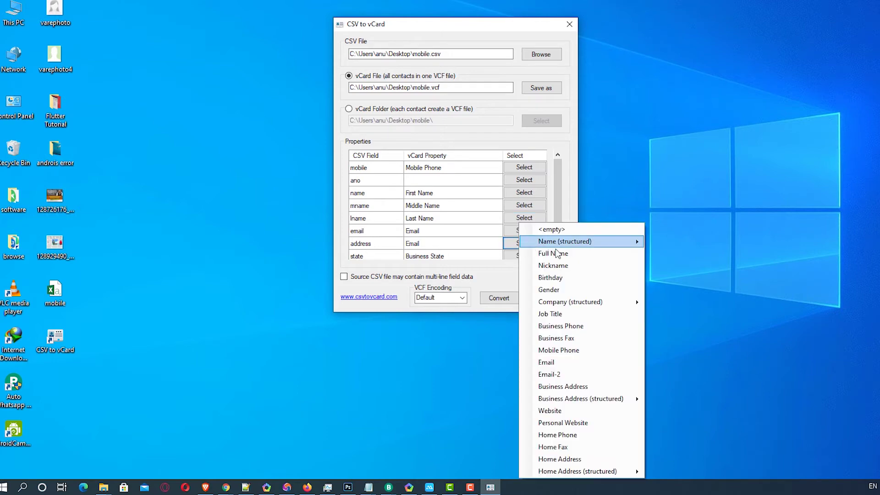
{"action": "mouse_move", "coordinate": [600, 475]}
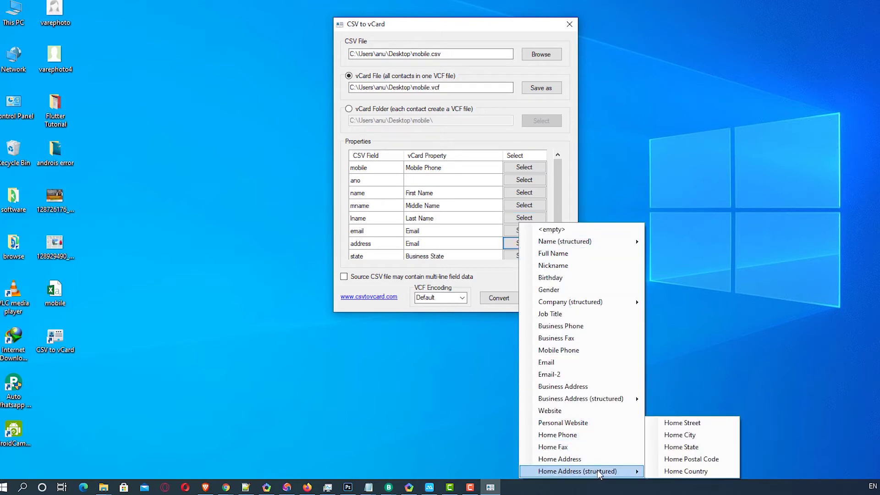
{"action": "left_click", "coordinate": [584, 460]}
{"action": "scroll", "coordinate": [448, 248], "scroll_direction": "down", "scroll_amount": 1}
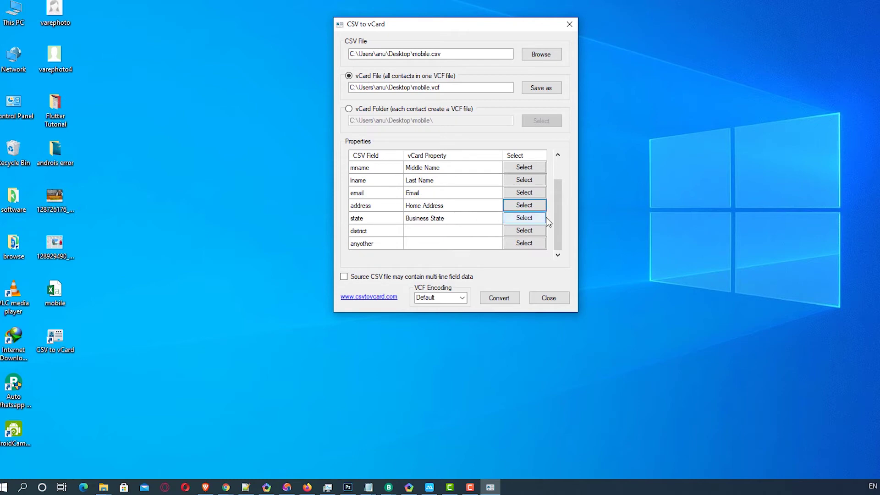
{"action": "left_click", "coordinate": [532, 219]}
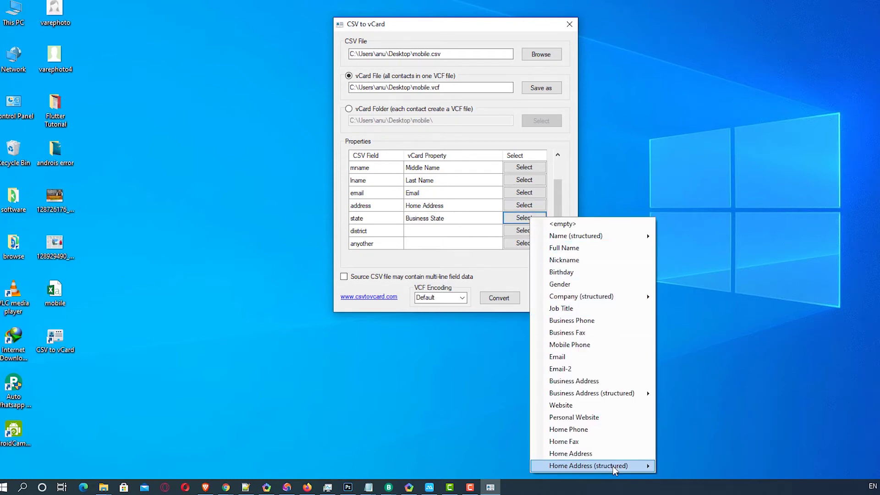
{"action": "mouse_move", "coordinate": [615, 473]}
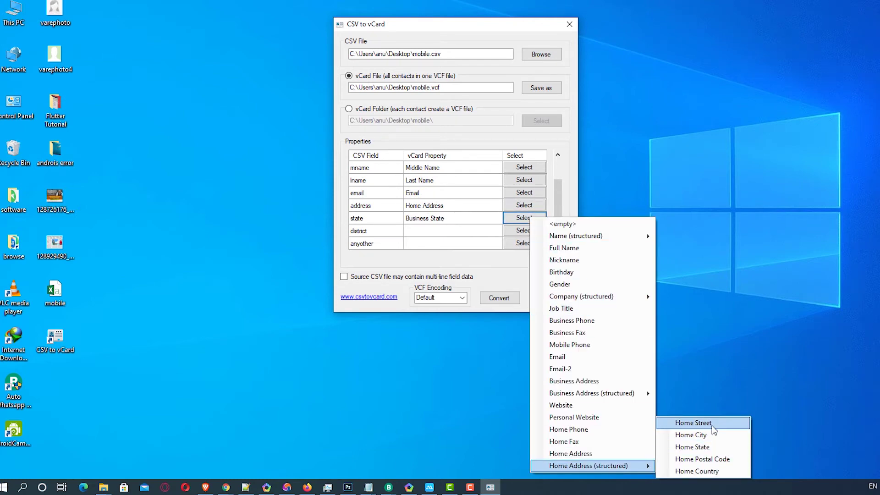
{"action": "left_click", "coordinate": [714, 449]}
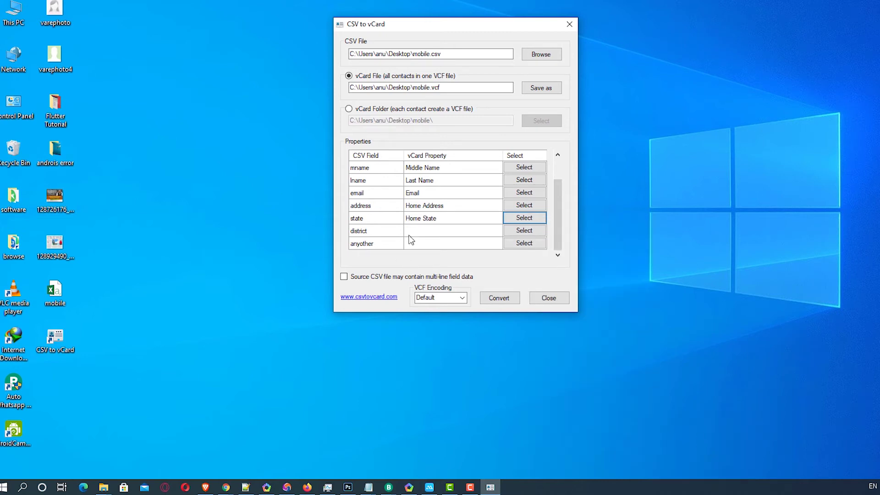
{"action": "left_click", "coordinate": [531, 235]}
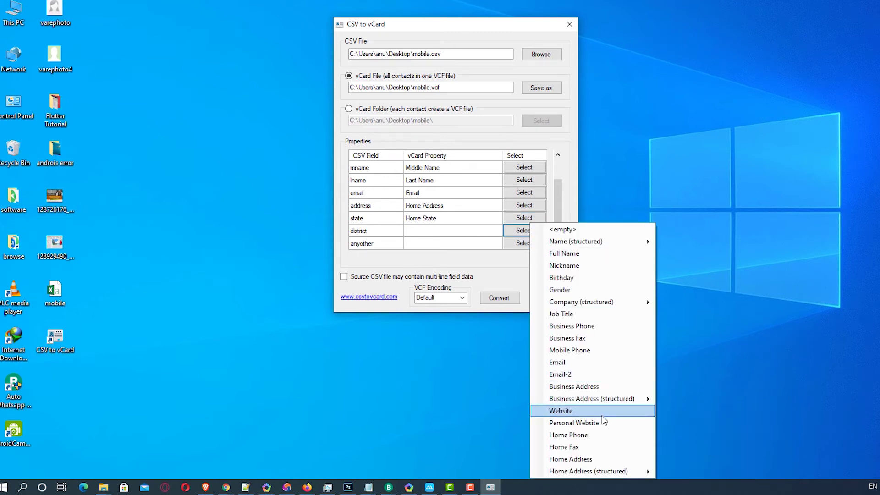
{"action": "mouse_move", "coordinate": [641, 473]}
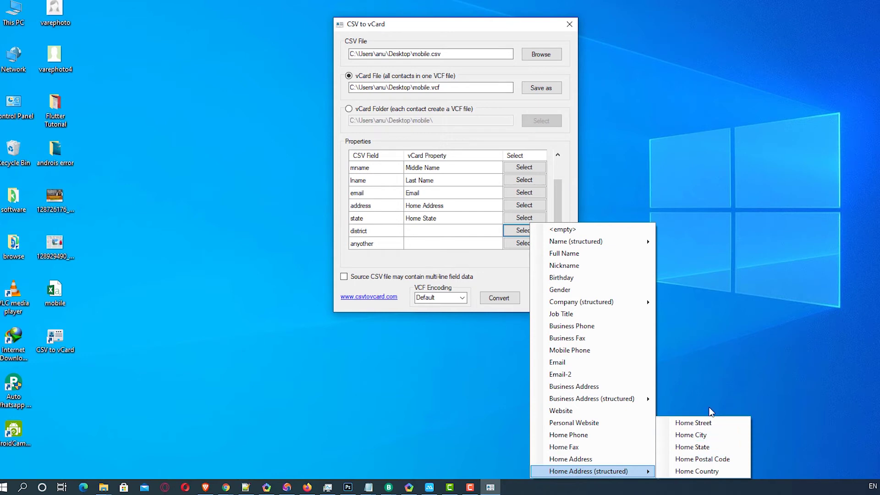
{"action": "left_click", "coordinate": [712, 434]}
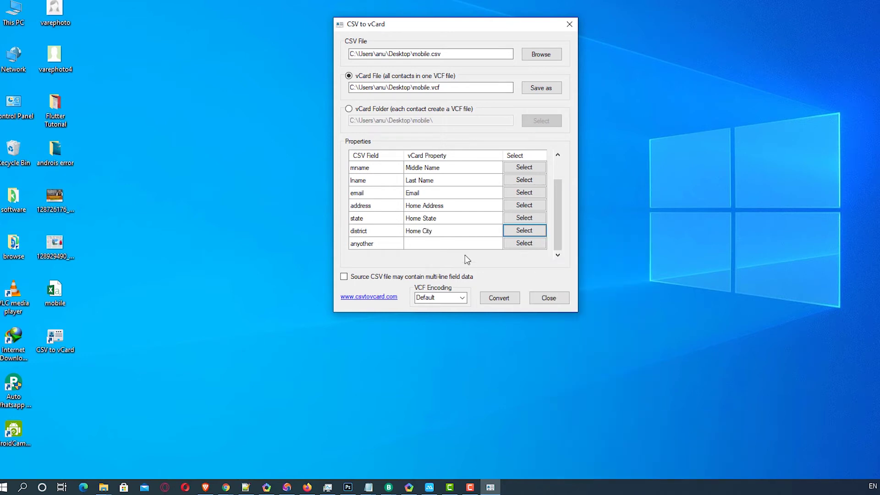
Review the mappings, convert the contacts into mobile.vcf, and dismiss the completion message
{"action": "left_click", "coordinate": [558, 171]}
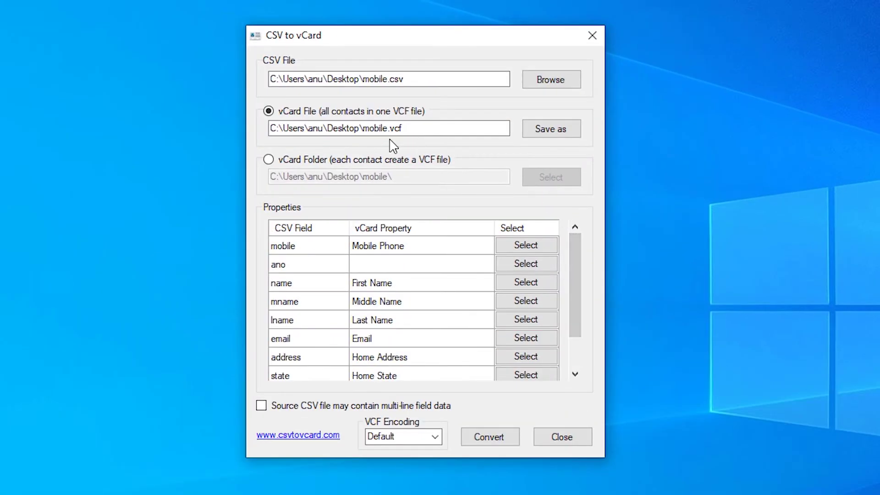
{"action": "left_click", "coordinate": [502, 441]}
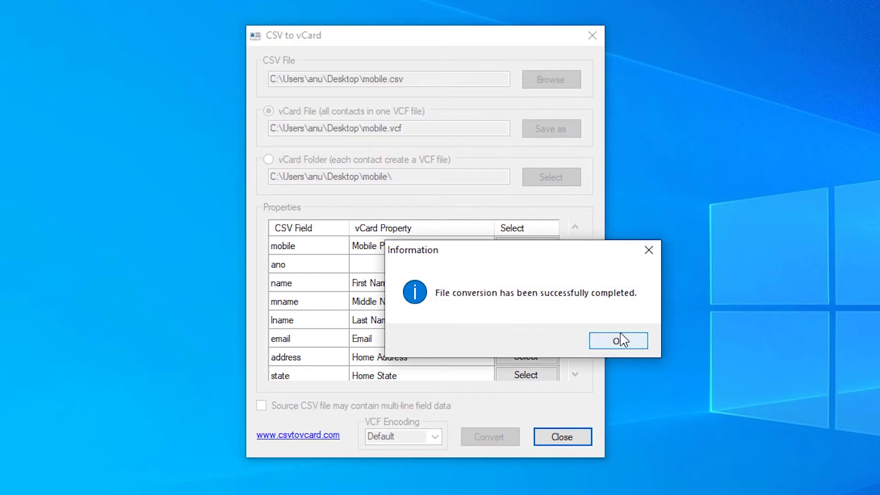
{"action": "left_click", "coordinate": [620, 340]}
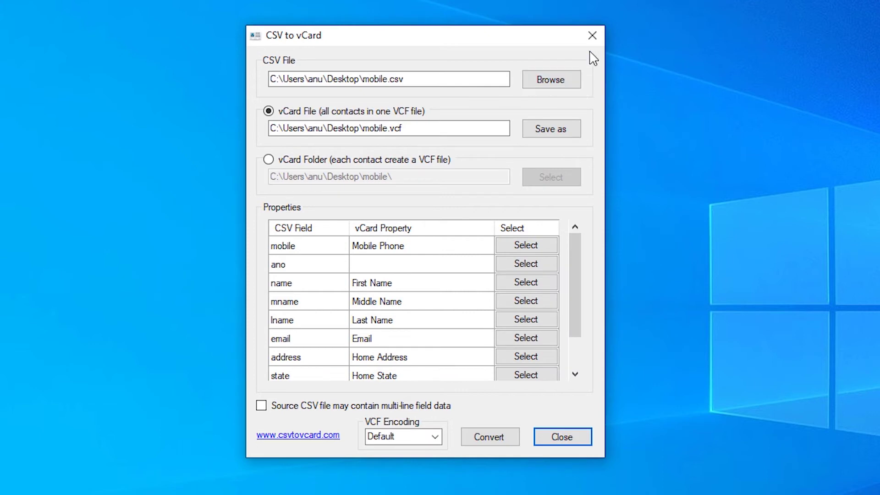
Close CSV to vCard, center the mobile.vcf icon on the desktop, and open File Explorer
{"action": "left_click", "coordinate": [579, 438]}
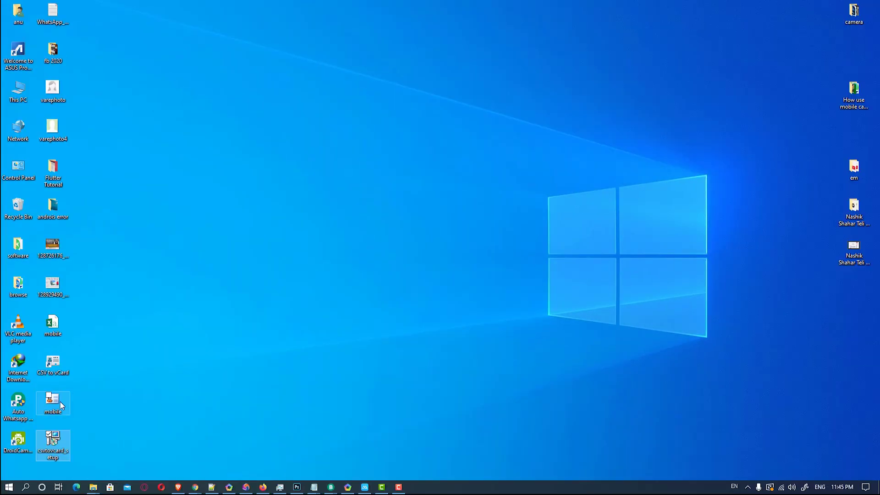
{"action": "left_click_drag", "start_coordinate": [59, 402], "coordinate": [466, 243]}
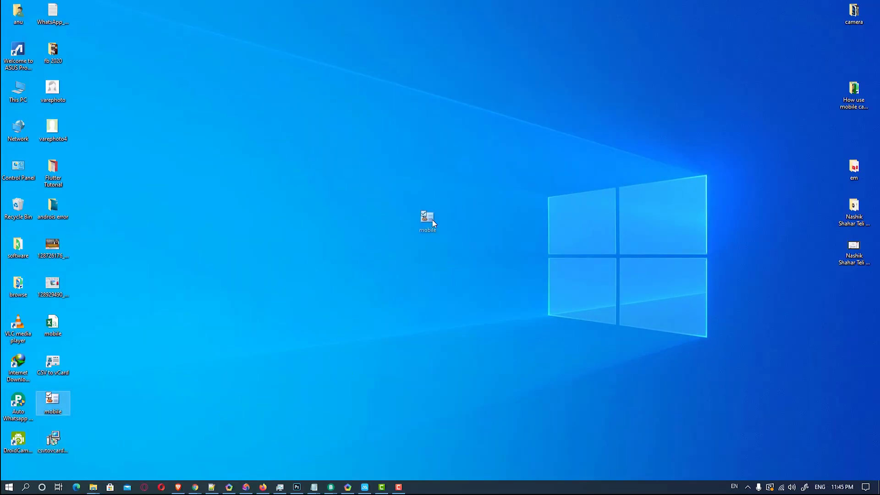
{"action": "left_click_drag", "start_coordinate": [433, 219], "coordinate": [434, 220]}
{"action": "left_click", "coordinate": [60, 436]}
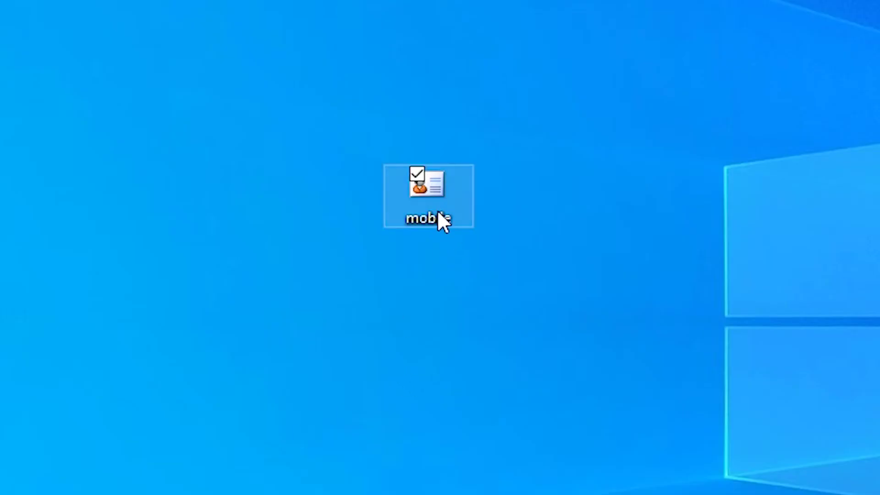
{"action": "mouse_move", "coordinate": [439, 213]}
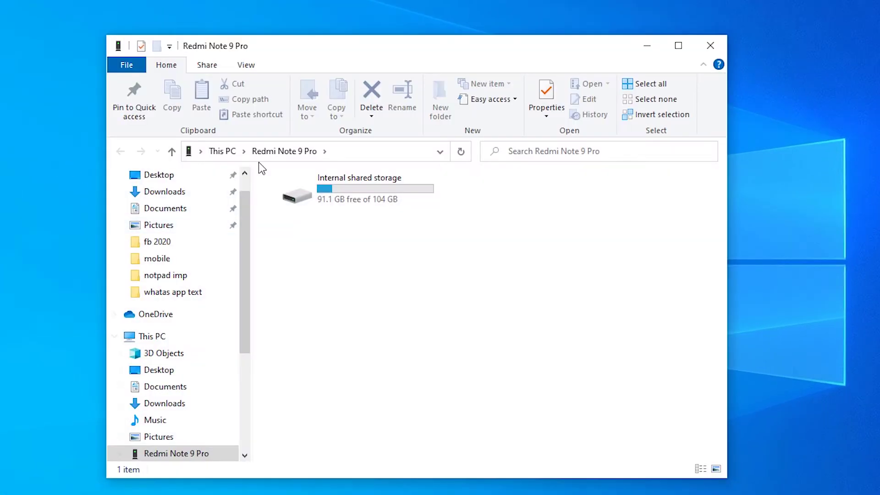
Open the phone's Internal shared storage and copy mobile.vcf from the desktop
{"action": "double_click", "coordinate": [385, 194]}
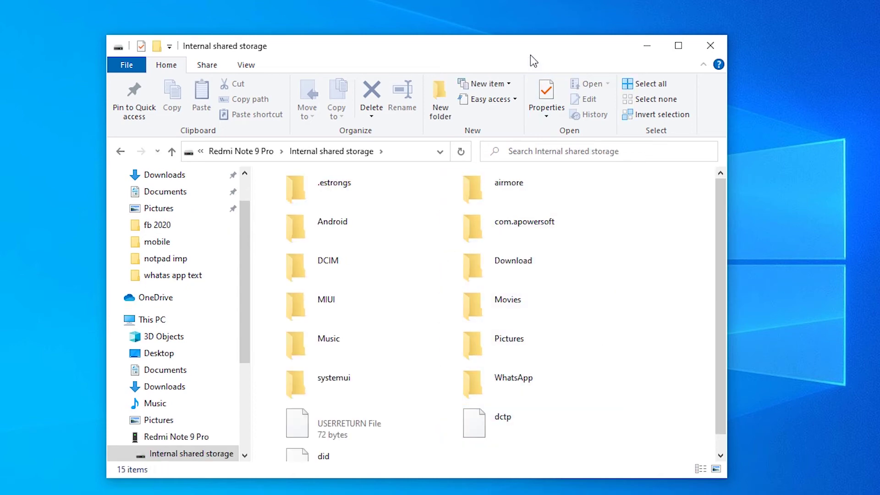
{"action": "left_click_drag", "start_coordinate": [530, 55], "coordinate": [551, 203]}
{"action": "left_click", "coordinate": [453, 182]}
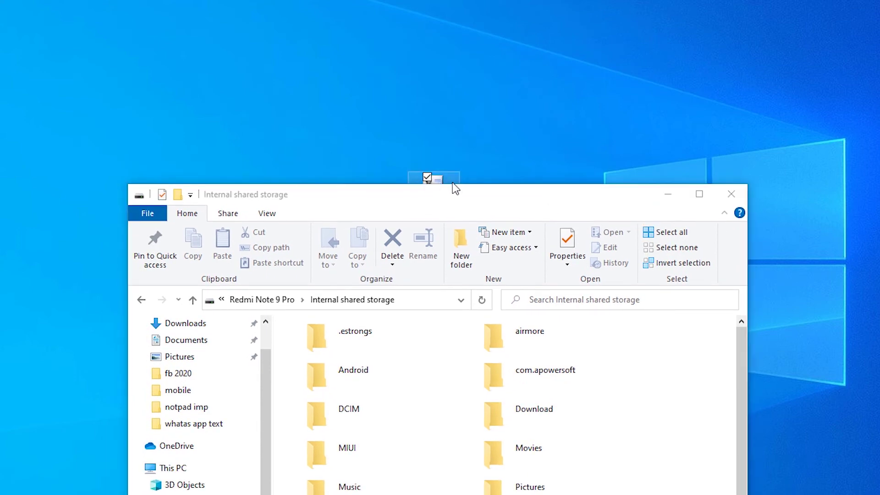
{"action": "left_click_drag", "start_coordinate": [470, 183], "coordinate": [473, 221]}
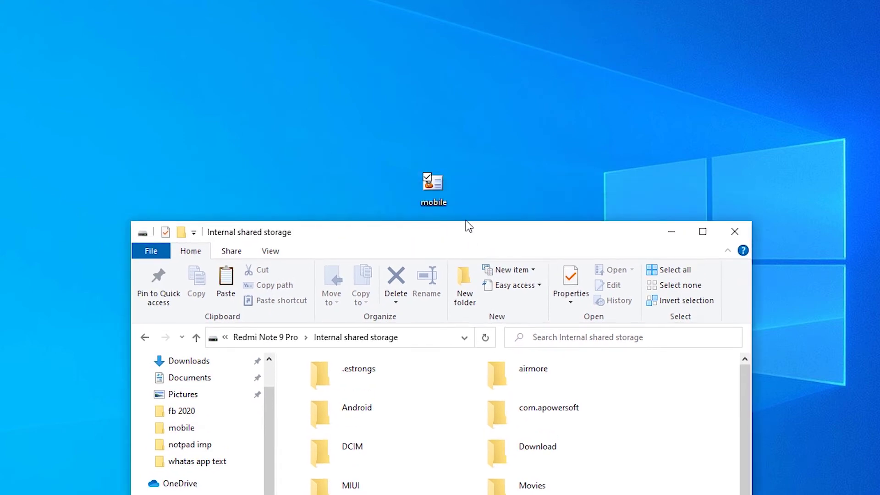
{"action": "right_click", "coordinate": [436, 188]}
{"action": "left_click", "coordinate": [670, 246]}
{"action": "left_click", "coordinate": [671, 232]}
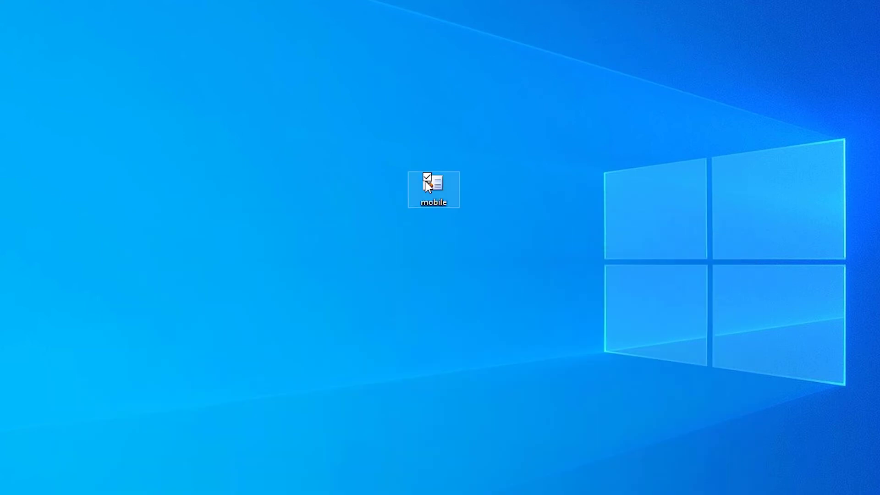
{"action": "right_click", "coordinate": [424, 183]}
{"action": "left_click", "coordinate": [258, 434]}
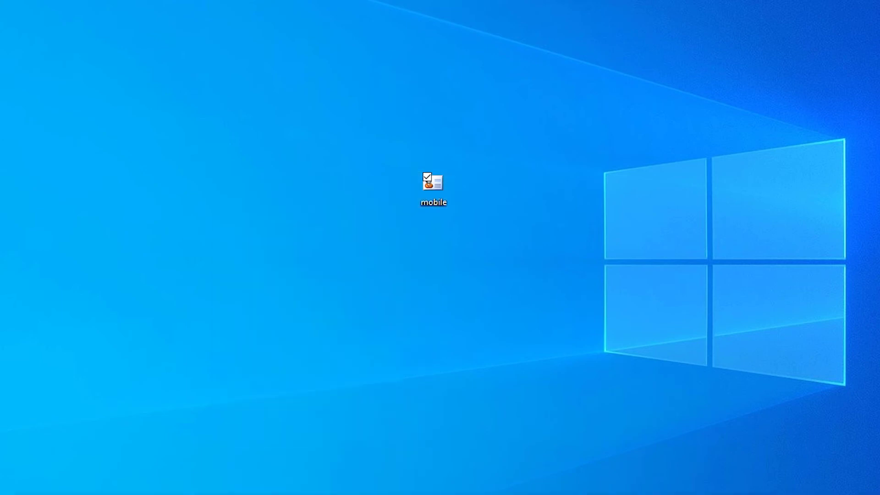
Paste mobile.vcf into the phone's Download folder
{"action": "key", "text": "alt+Tab"}
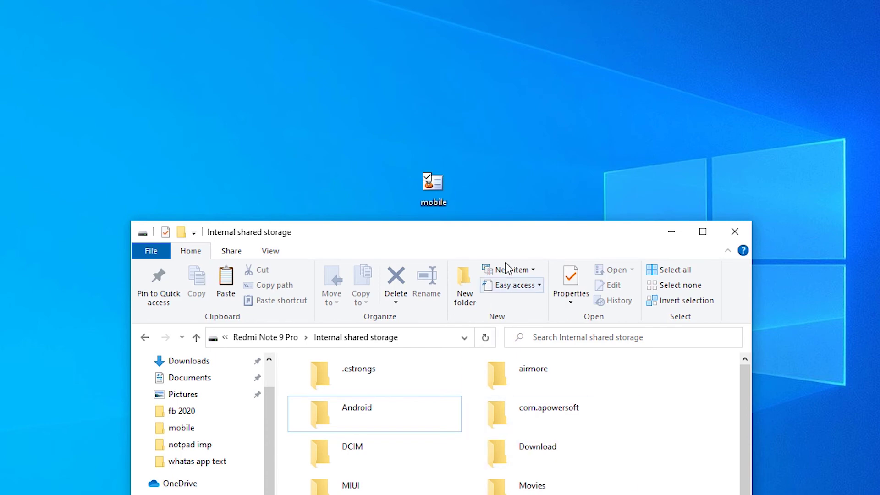
{"action": "left_click_drag", "start_coordinate": [538, 234], "coordinate": [535, 43]}
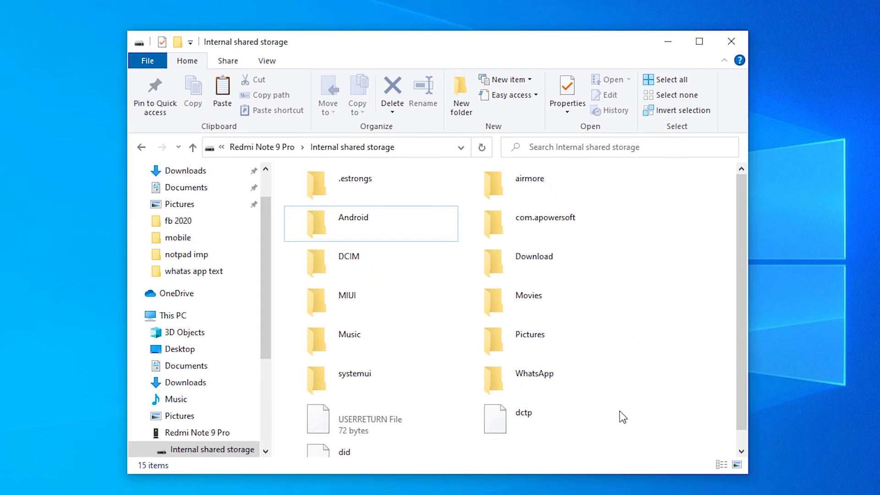
{"action": "double_click", "coordinate": [537, 260]}
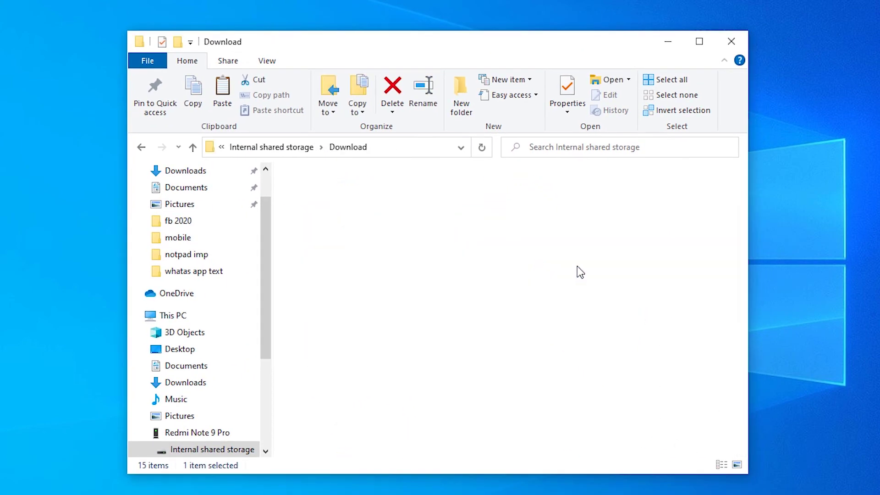
{"action": "right_click", "coordinate": [466, 284]}
{"action": "left_click", "coordinate": [358, 360]}
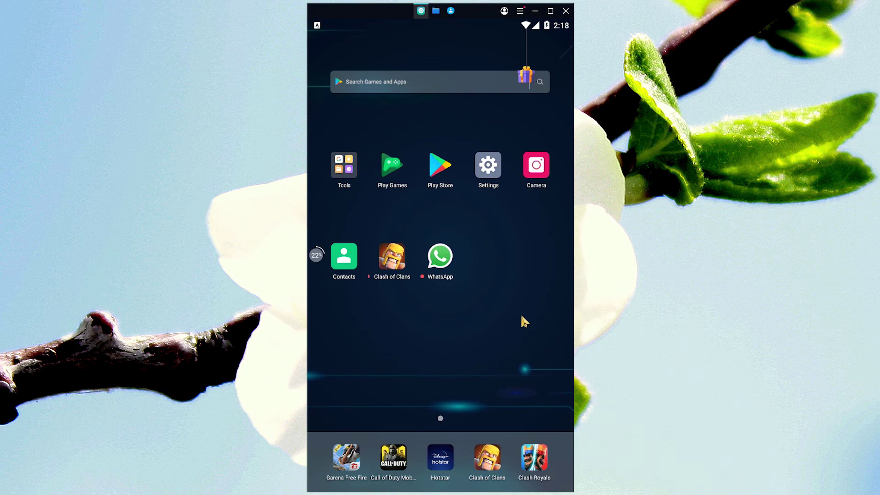
Open mobile.vcf from the file manager's Download folder with Contacts, just once
{"action": "left_click", "coordinate": [343, 262]}
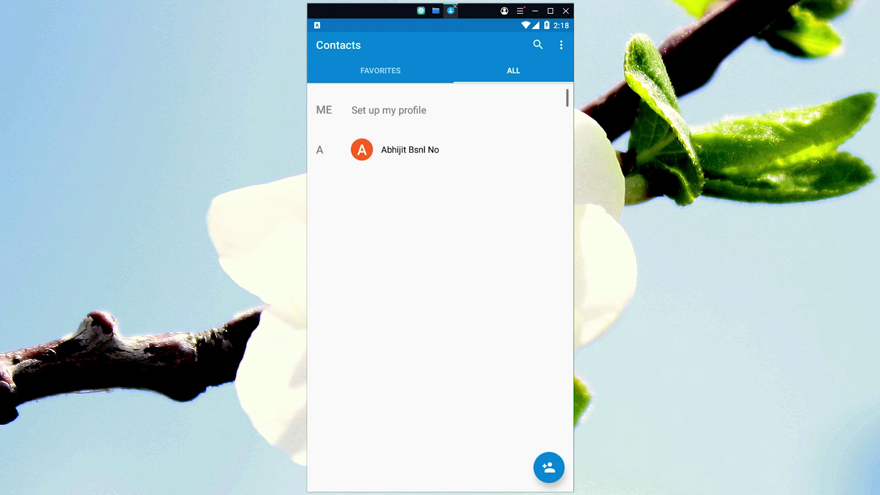
{"action": "left_click", "coordinate": [421, 11]}
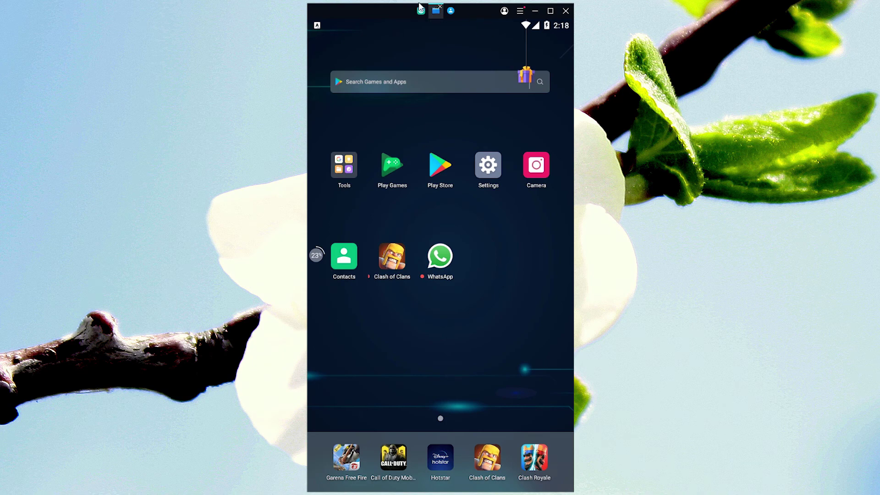
{"action": "left_click", "coordinate": [438, 13]}
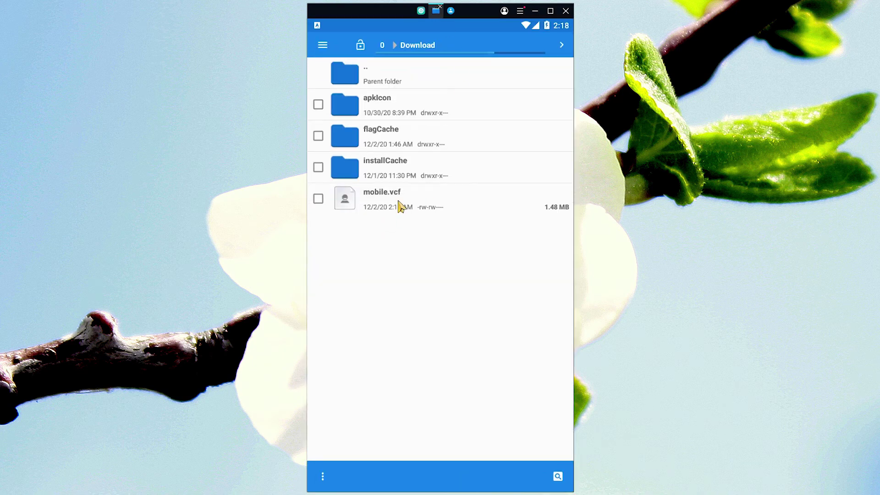
{"action": "left_click", "coordinate": [399, 206]}
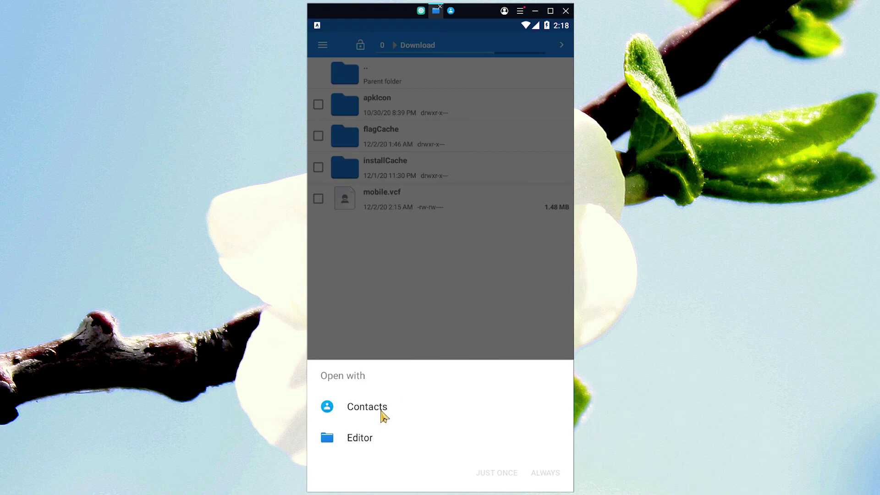
{"action": "left_click", "coordinate": [384, 414]}
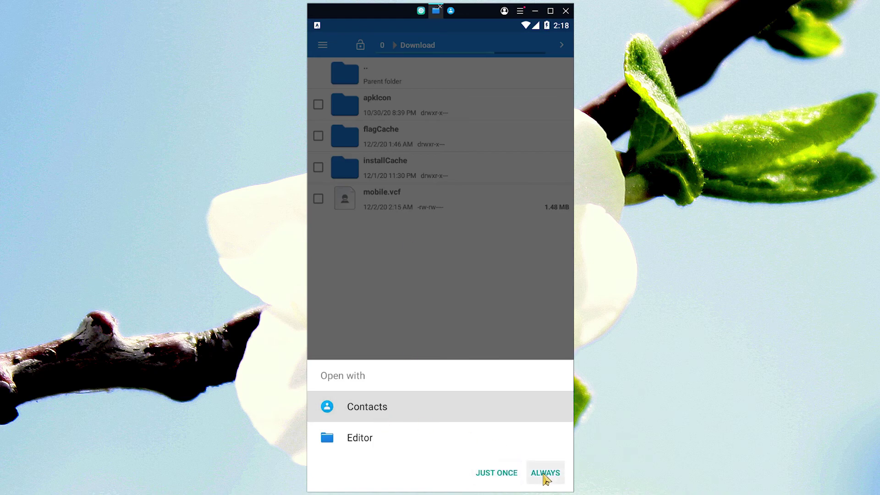
{"action": "left_click", "coordinate": [491, 476]}
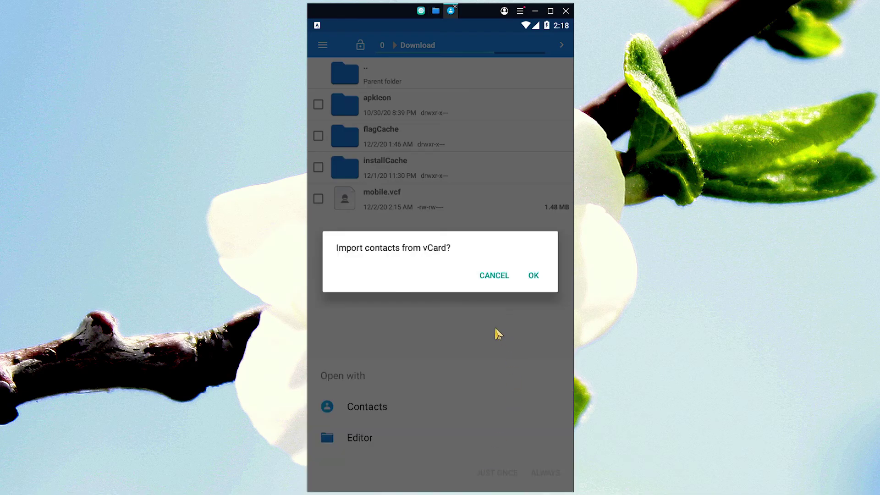
Confirm the contact import, check its progress notification, and close the file manager
{"action": "left_click", "coordinate": [542, 276]}
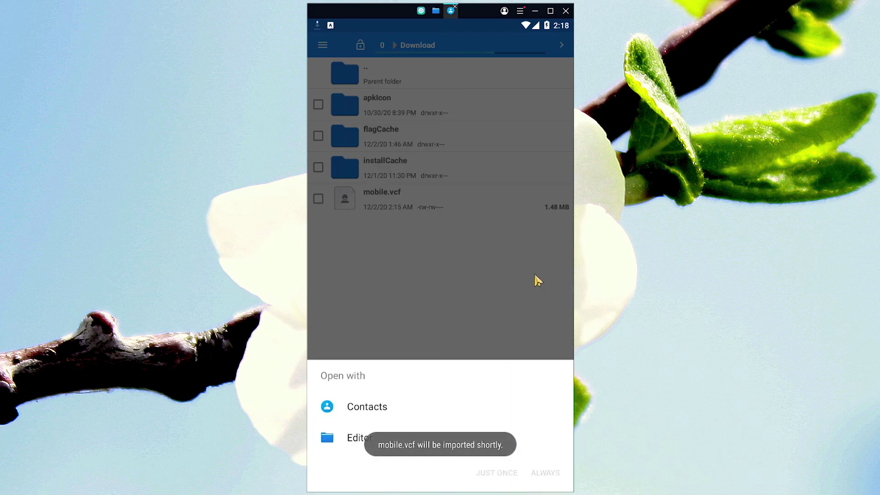
{"action": "left_click_drag", "start_coordinate": [353, 21], "coordinate": [378, 255]}
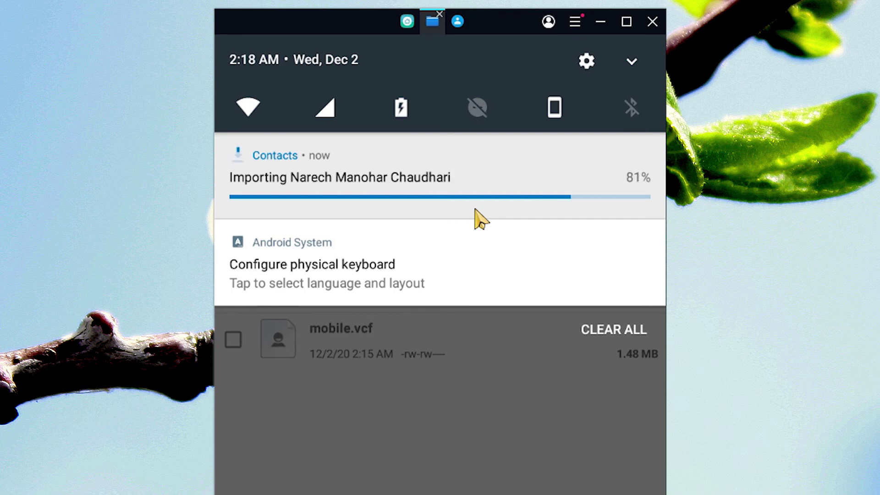
{"action": "left_click", "coordinate": [525, 398]}
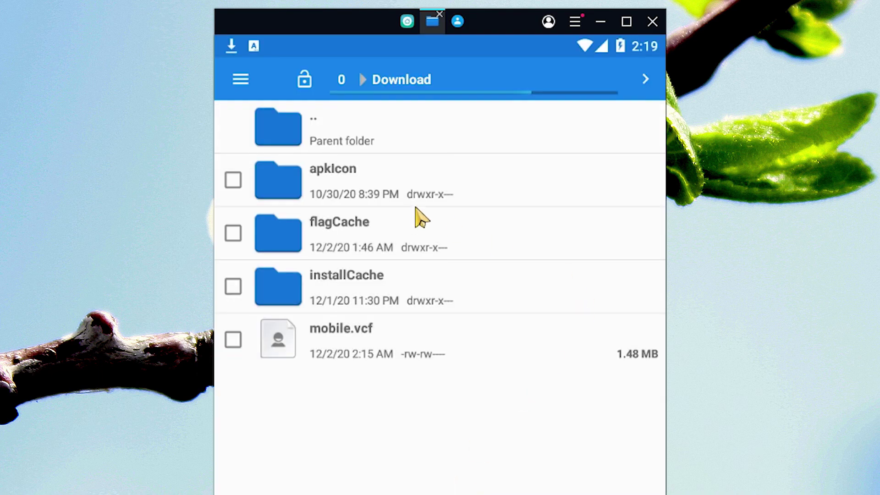
{"action": "left_click", "coordinate": [440, 14]}
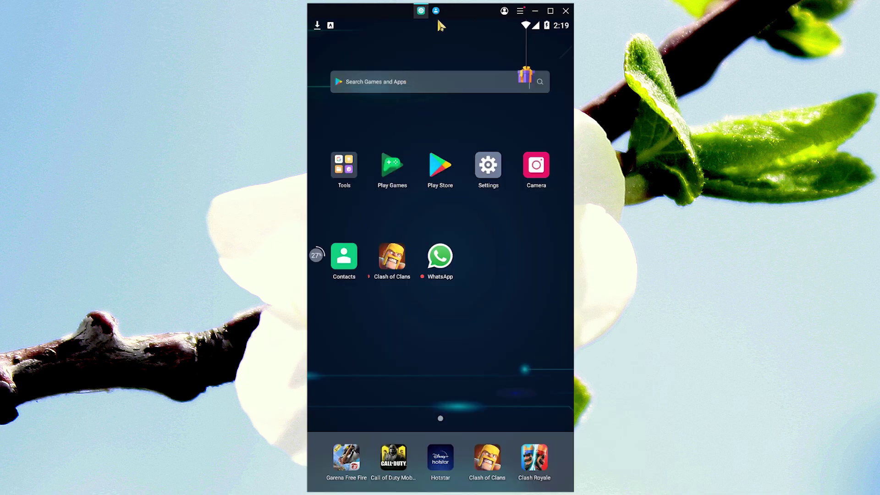
Launch Contacts and scroll through the All tab's alphabetical list of imported contacts
{"action": "left_click", "coordinate": [436, 11]}
{"action": "left_click_drag", "start_coordinate": [470, 290], "coordinate": [417, 132]}
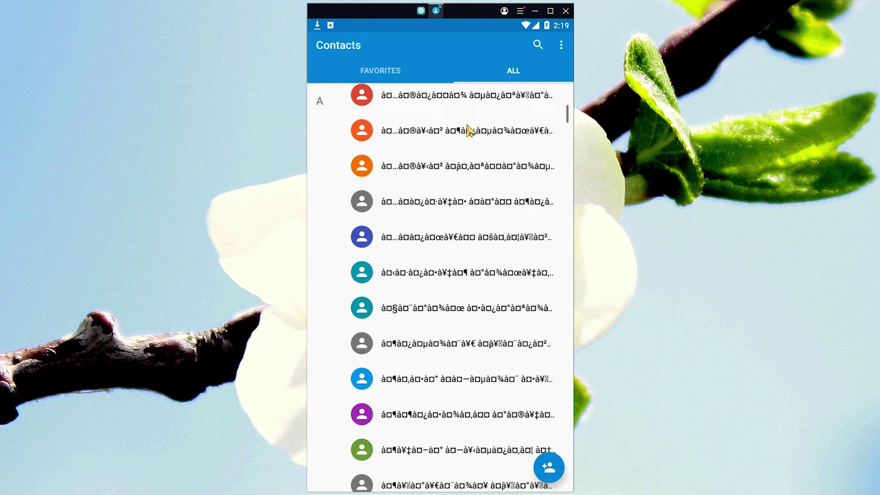
{"action": "left_click_drag", "start_coordinate": [479, 334], "coordinate": [493, 78]}
{"action": "left_click_drag", "start_coordinate": [489, 310], "coordinate": [495, 179]}
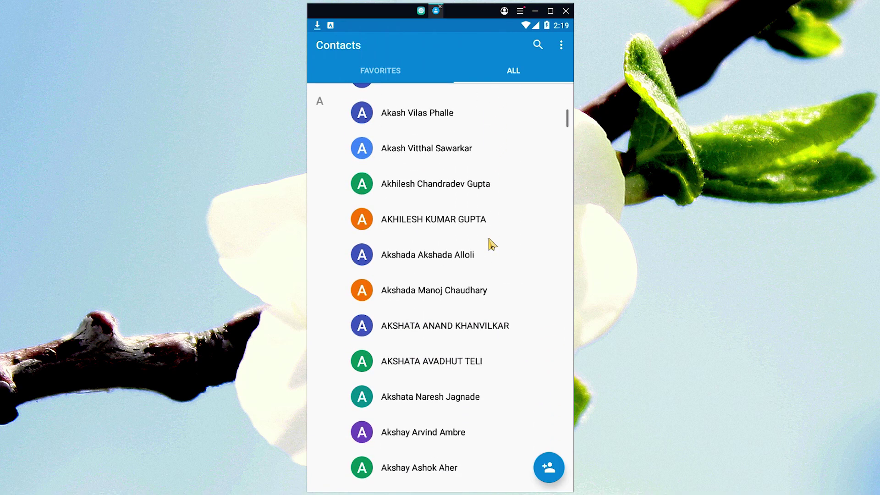